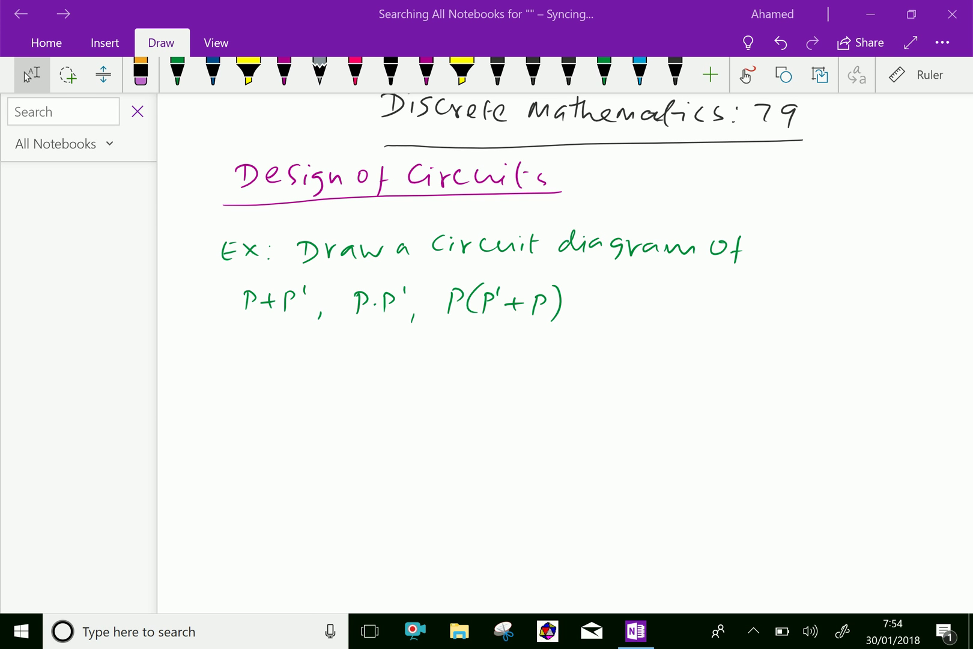
# - Pick the dark-blue pen and tick the 'Ex: Draw a circuit diagram' example
pyautogui.click(213, 72)
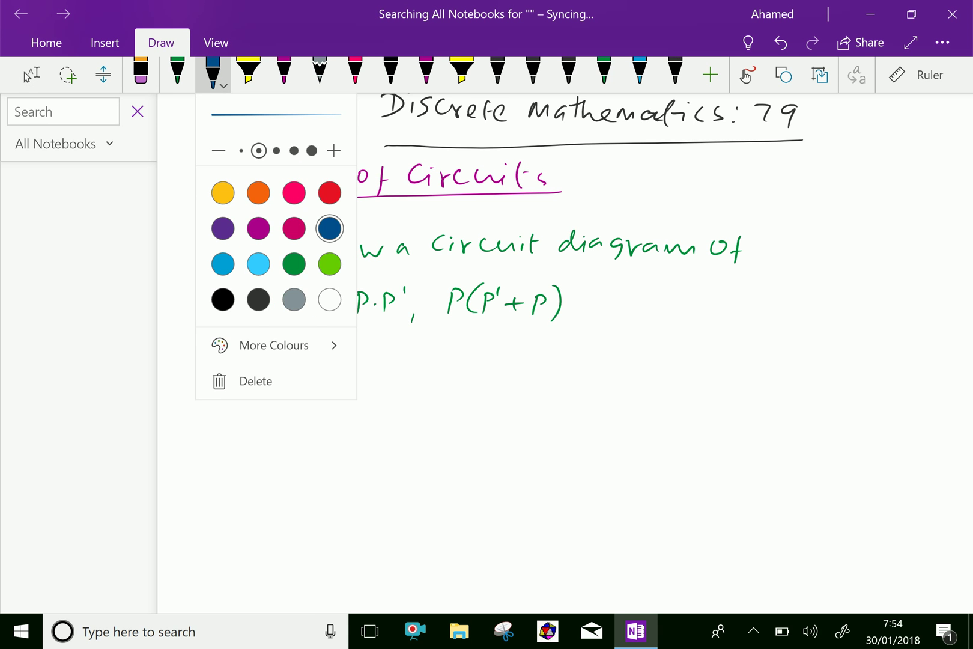
pyautogui.click(213, 72)
pyautogui.moveTo(200, 241); pyautogui.dragTo(220, 233)
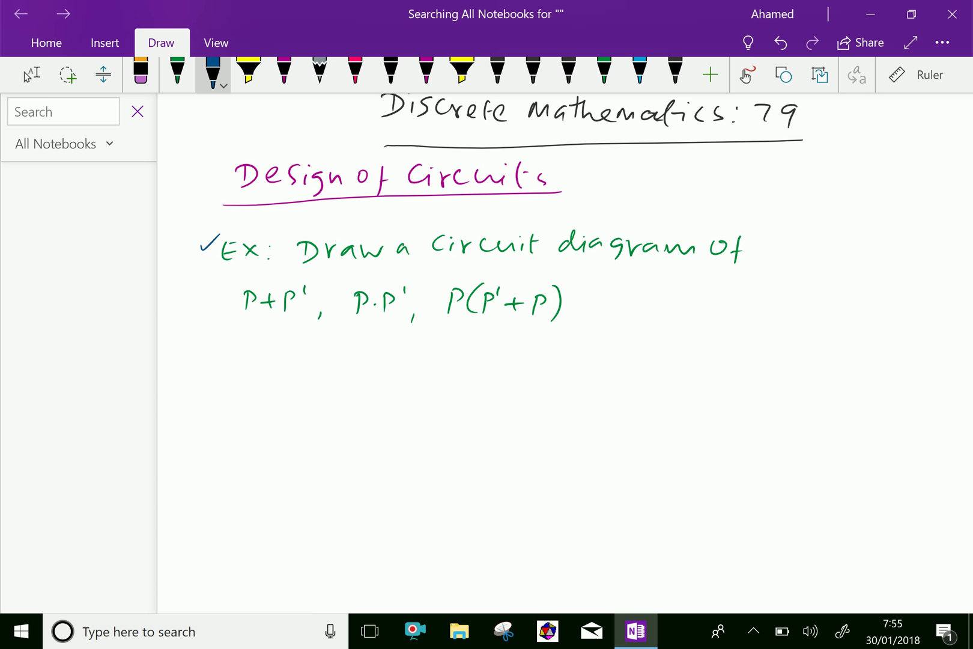
pyautogui.scroll(-2, 486, 342)
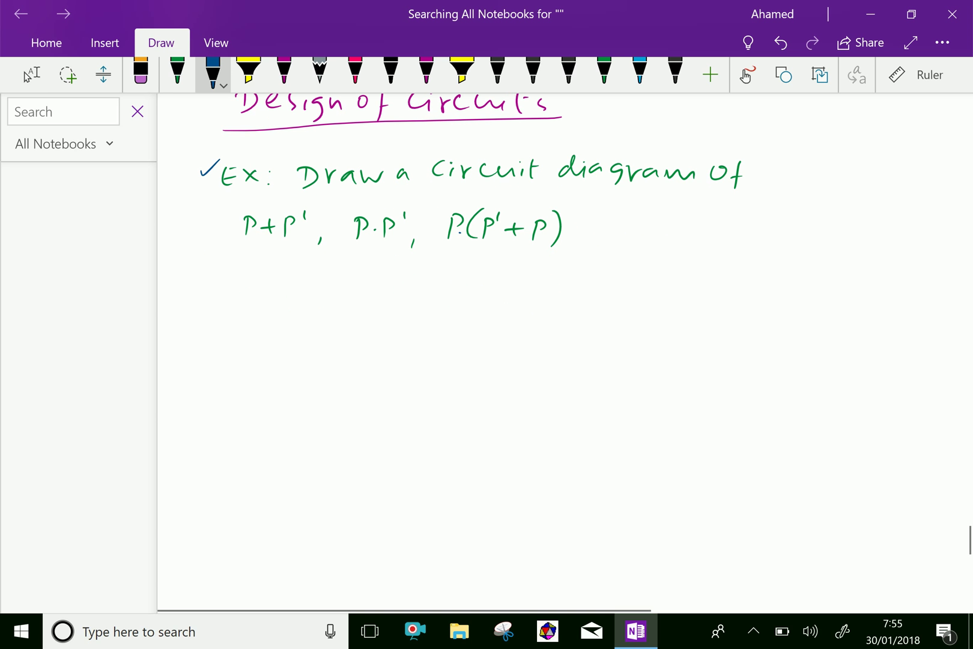
# - Handwrite 'P+P' =' below the equations in blue ink
pyautogui.moveTo(195, 301)
pyautogui.mouseDown()
pyautogui.moveTo(193, 321)
pyautogui.moveTo(231, 308)
pyautogui.mouseUp()
pyautogui.moveTo(223, 303)
pyautogui.mouseDown()
pyautogui.moveTo(223, 321)
pyautogui.moveTo(235, 322)
pyautogui.mouseUp()
pyautogui.moveTo(235, 303); pyautogui.dragTo(251, 309)
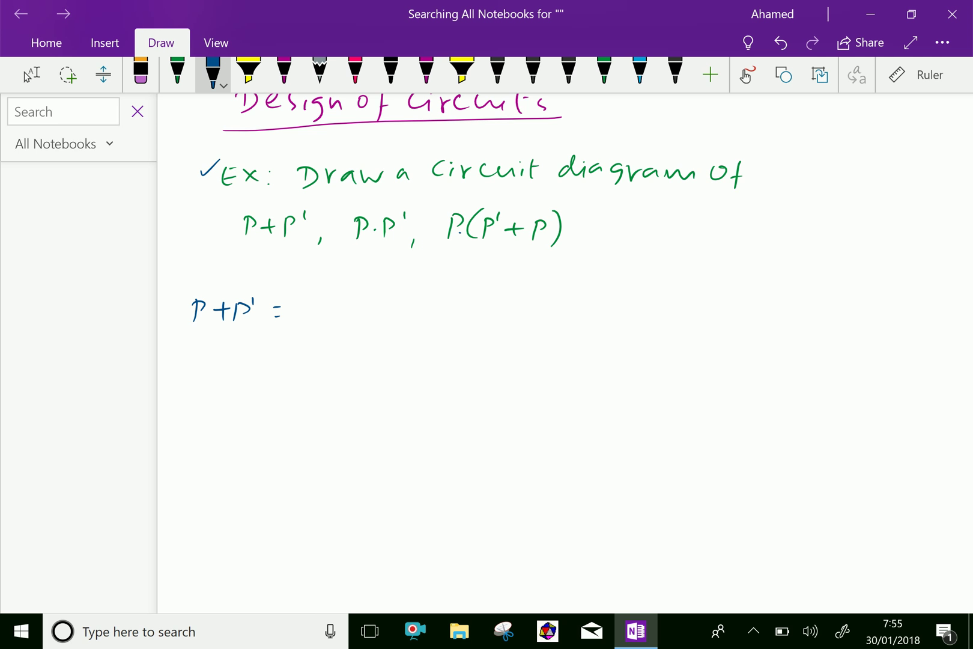
# - Draw parallel P and P' switch branches looped through a battery and bulb
pyautogui.moveTo(368, 306)
pyautogui.mouseDown()
pyautogui.moveTo(424, 307)
pyautogui.moveTo(443, 288)
pyautogui.moveTo(487, 288)
pyautogui.moveTo(494, 298)
pyautogui.moveTo(563, 285)
pyautogui.mouseUp()
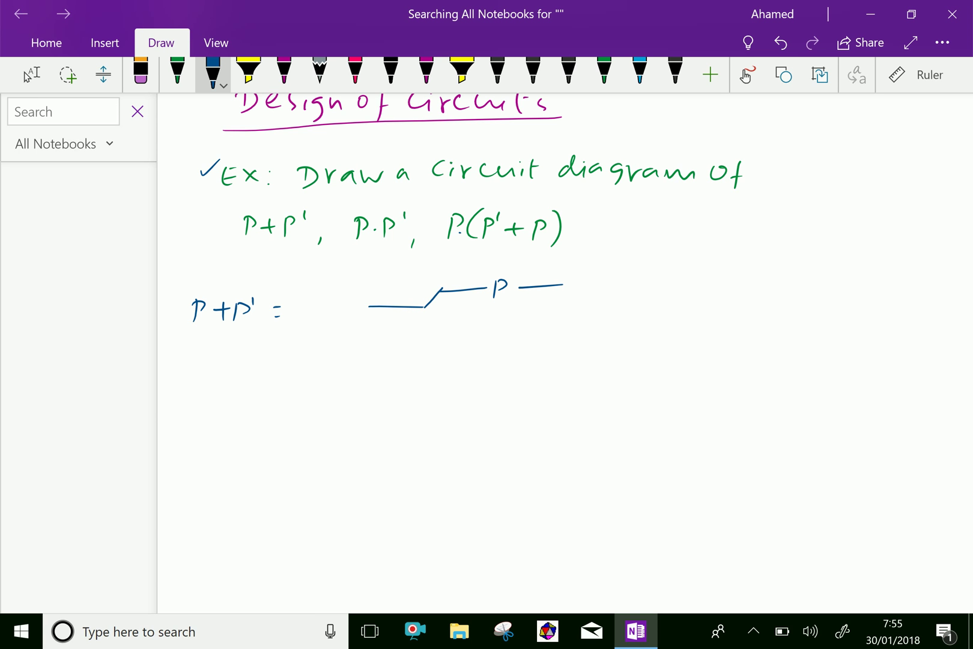
pyautogui.moveTo(427, 310)
pyautogui.mouseDown()
pyautogui.moveTo(456, 329)
pyautogui.moveTo(498, 334)
pyautogui.moveTo(549, 324)
pyautogui.mouseUp()
pyautogui.moveTo(563, 286)
pyautogui.mouseDown()
pyautogui.moveTo(590, 304)
pyautogui.moveTo(630, 304)
pyautogui.mouseUp()
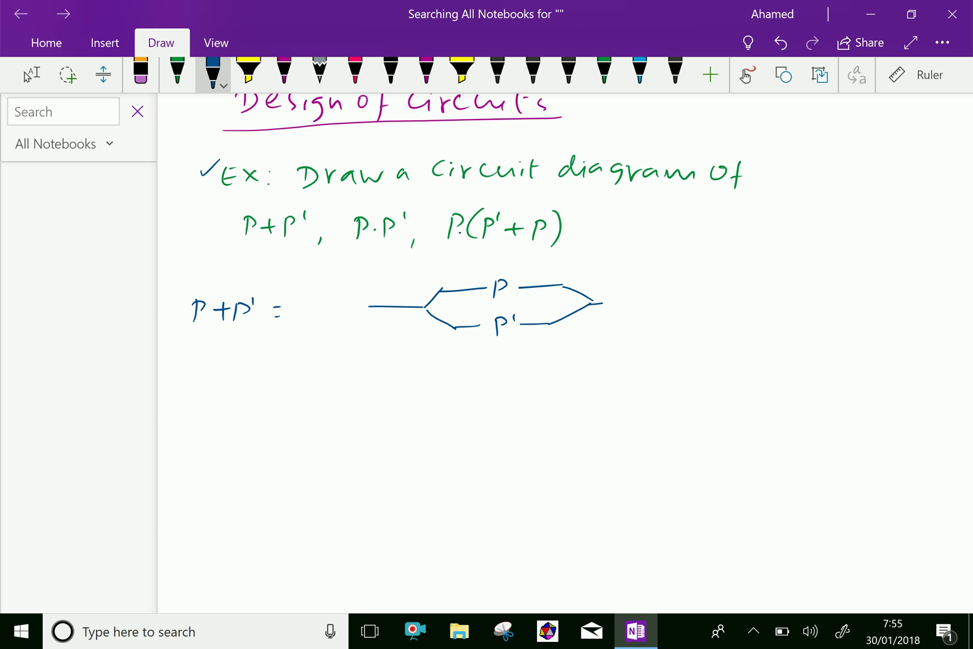
pyautogui.moveTo(371, 308)
pyautogui.mouseDown()
pyautogui.moveTo(371, 363)
pyautogui.moveTo(404, 363)
pyautogui.moveTo(415, 378)
pyautogui.moveTo(464, 359)
pyautogui.moveTo(508, 354)
pyautogui.moveTo(472, 374)
pyautogui.moveTo(525, 359)
pyautogui.moveTo(456, 344)
pyautogui.mouseUp()
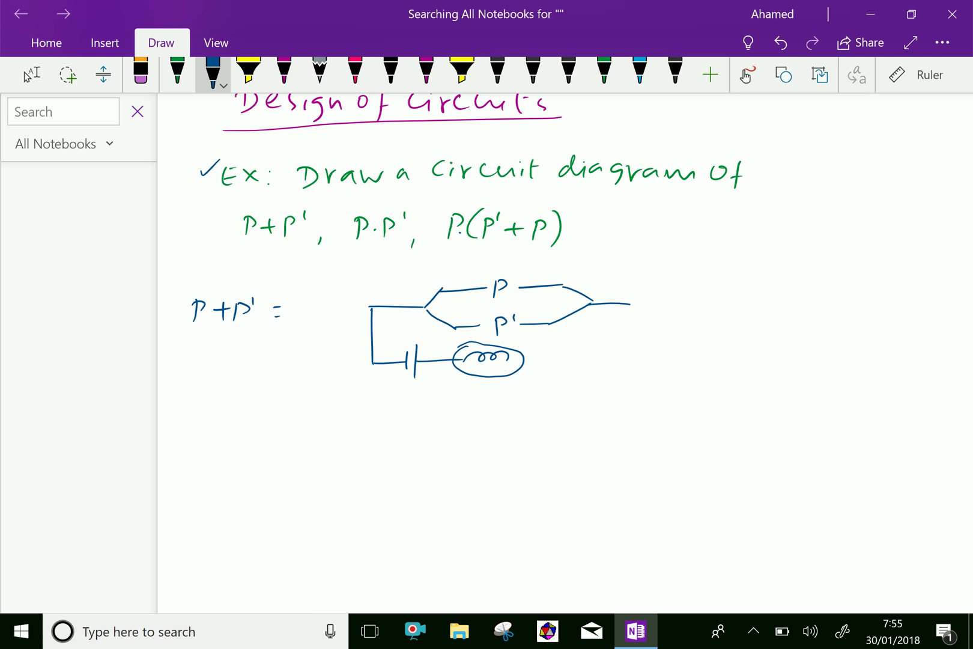
pyautogui.moveTo(523, 362); pyautogui.dragTo(621, 360)
pyautogui.moveTo(626, 305); pyautogui.dragTo(609, 362)
pyautogui.moveTo(240, 316); pyautogui.dragTo(233, 329)
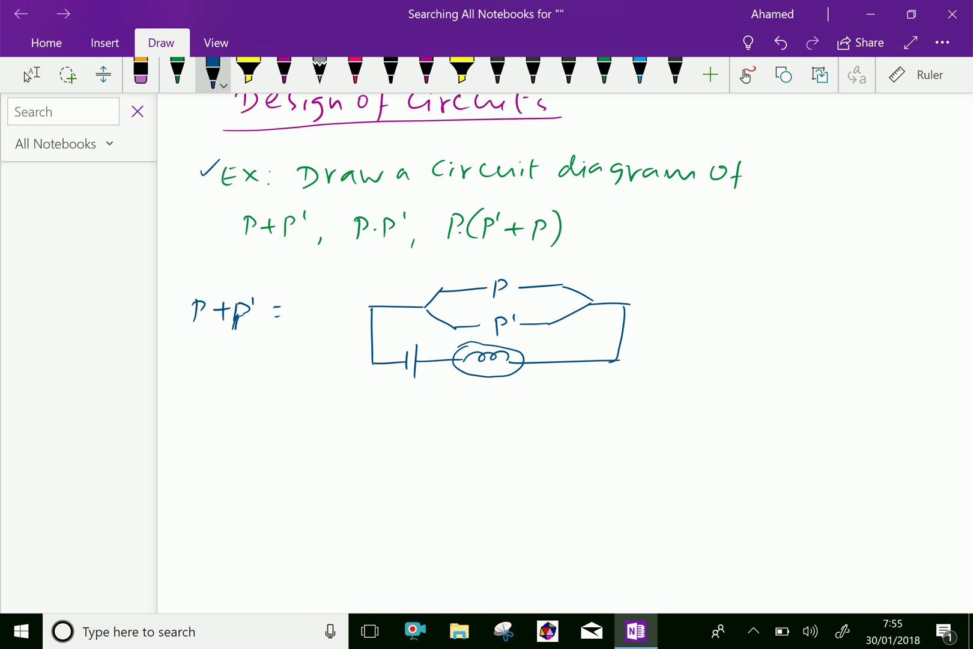
pyautogui.scroll(-3, 487, 304)
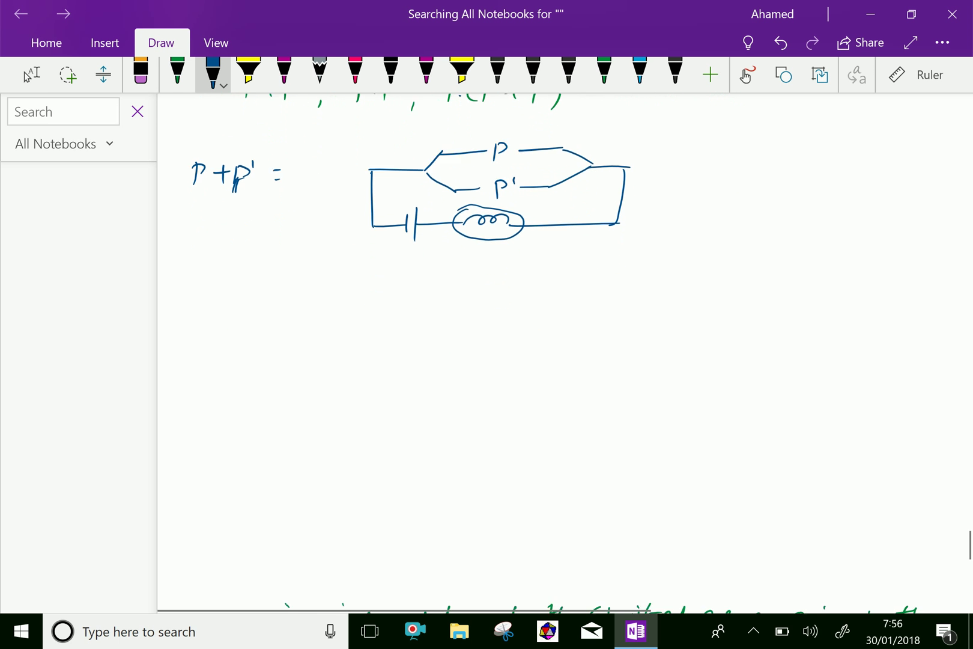
# - Reselect the blue pen and handwrite 'P.P'' below the first circuit
pyautogui.click(32, 74)
pyautogui.click(213, 72)
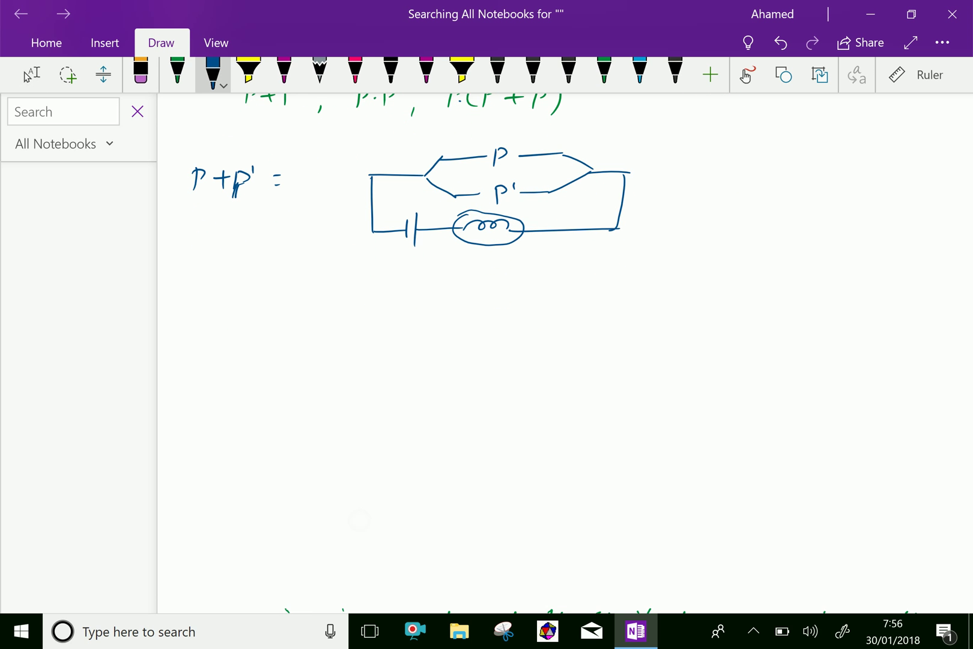
pyautogui.moveTo(201, 319)
pyautogui.mouseDown()
pyautogui.moveTo(200, 344)
pyautogui.moveTo(203, 330)
pyautogui.moveTo(232, 346)
pyautogui.moveTo(235, 336)
pyautogui.mouseUp()
pyautogui.click(221, 337)
pyautogui.moveTo(251, 319); pyautogui.dragTo(249, 329)
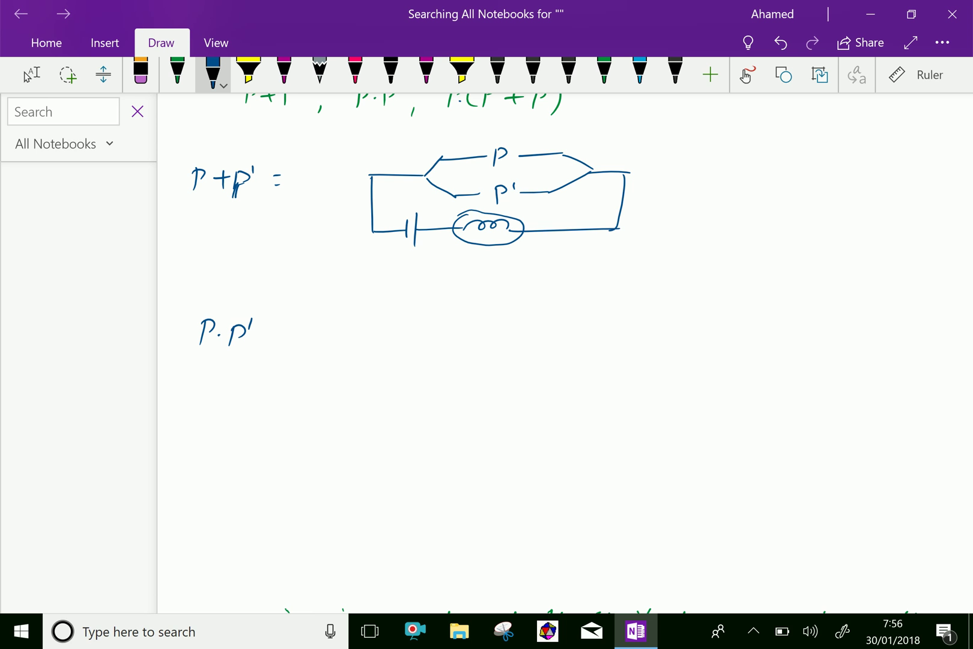
# - Draw switches P and P' in series, closed through a battery and bulb
pyautogui.moveTo(373, 312)
pyautogui.mouseDown()
pyautogui.moveTo(369, 342)
pyautogui.moveTo(437, 313)
pyautogui.moveTo(450, 322)
pyautogui.moveTo(451, 313)
pyautogui.moveTo(514, 318)
pyautogui.mouseUp()
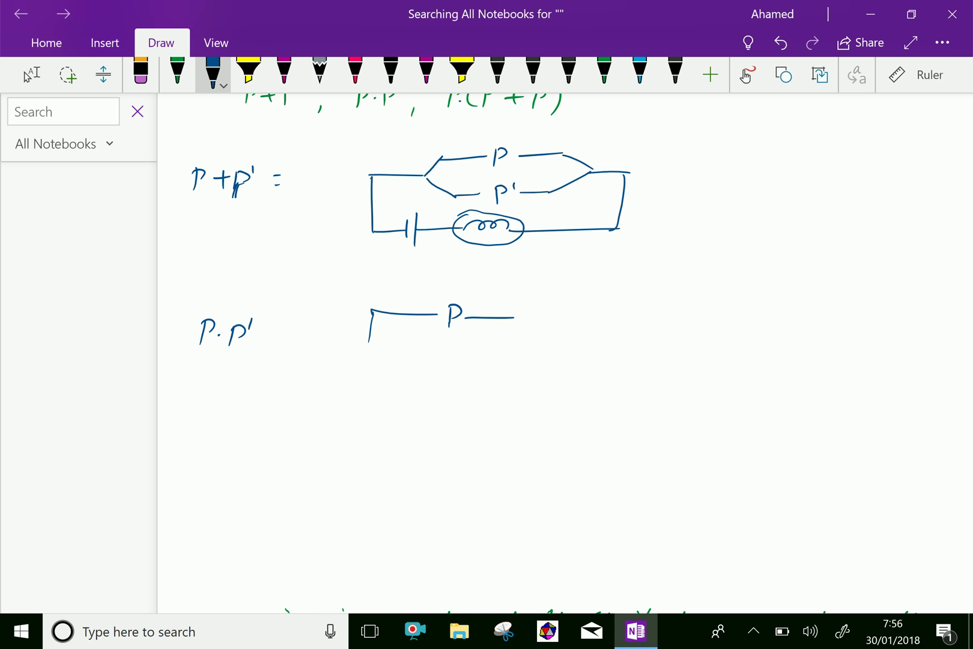
pyautogui.moveTo(527, 307); pyautogui.dragTo(526, 325)
pyautogui.moveTo(526, 307); pyautogui.dragTo(602, 316)
pyautogui.moveTo(365, 348)
pyautogui.mouseDown()
pyautogui.moveTo(409, 388)
pyautogui.moveTo(538, 365)
pyautogui.moveTo(473, 368)
pyautogui.moveTo(546, 372)
pyautogui.moveTo(499, 347)
pyautogui.moveTo(489, 352)
pyautogui.moveTo(610, 367)
pyautogui.mouseUp()
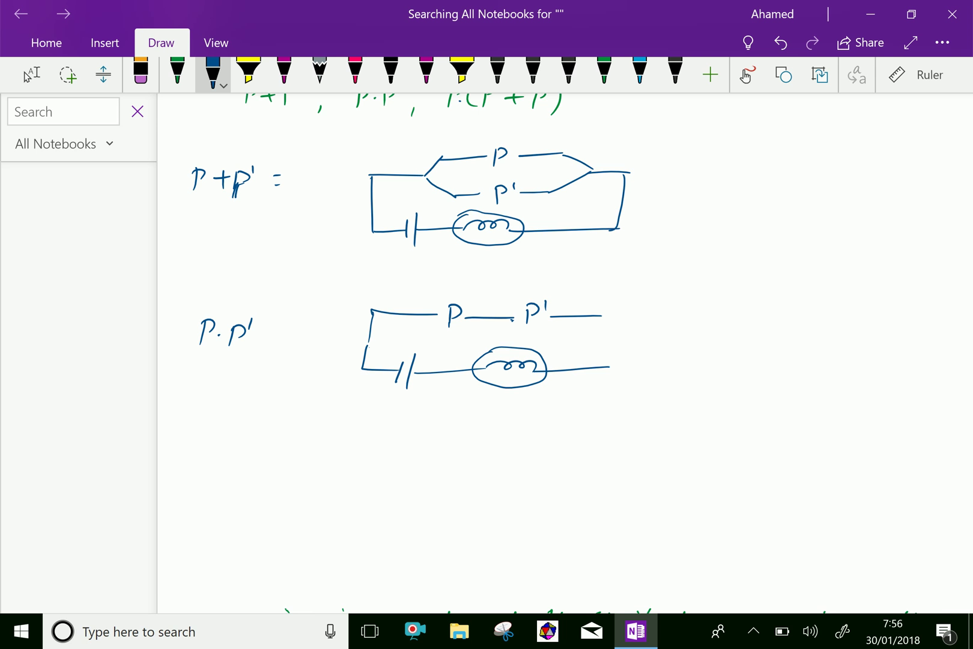
pyautogui.moveTo(596, 316)
pyautogui.mouseDown()
pyautogui.moveTo(618, 334)
pyautogui.moveTo(610, 368)
pyautogui.mouseUp()
pyautogui.scroll(-1, 564, 353)
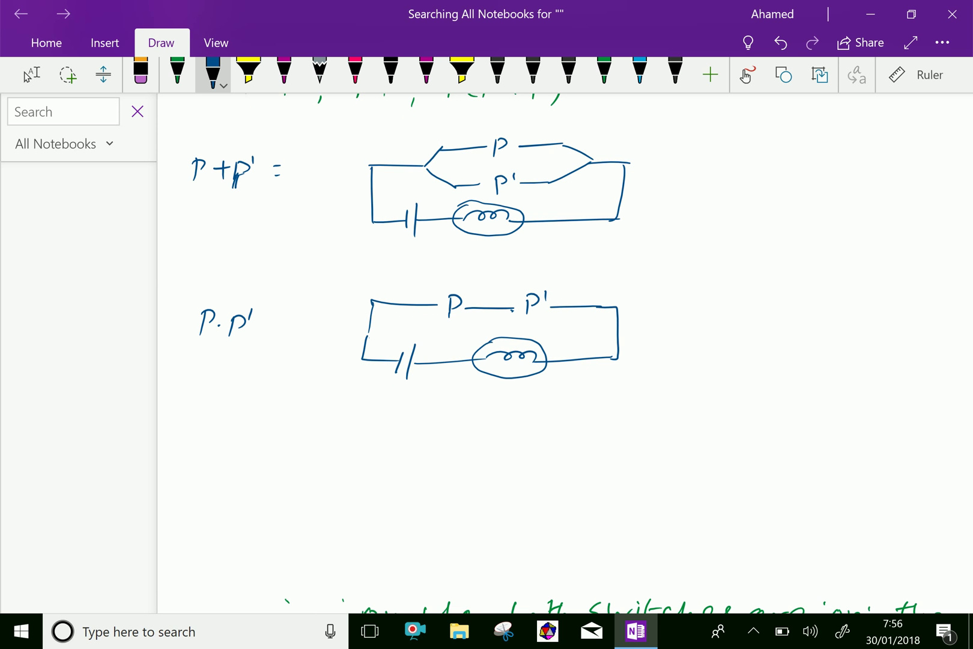
pyautogui.scroll(-2, 564, 353)
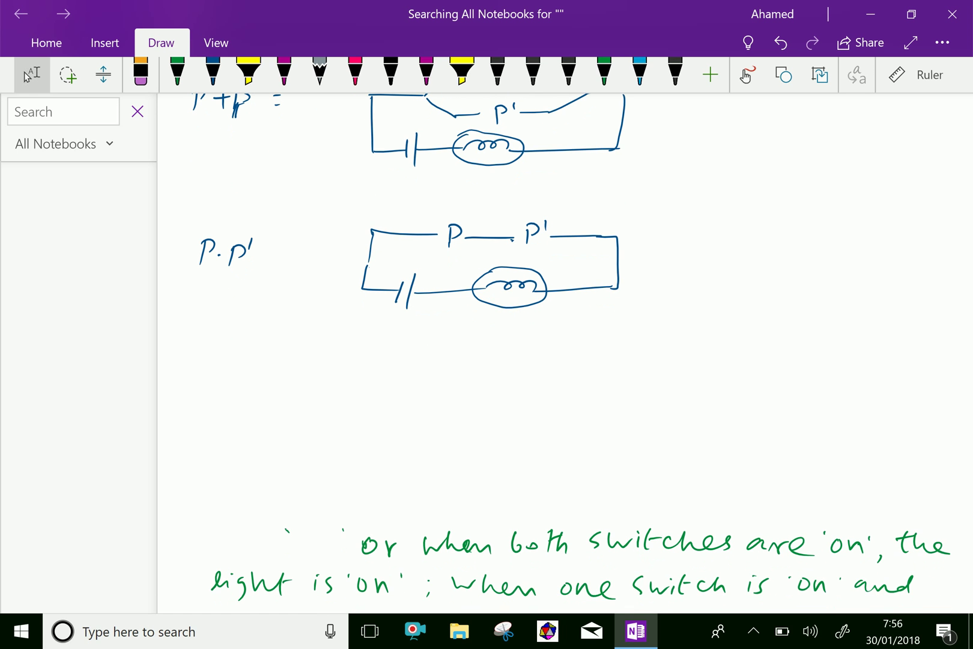
# - Handwrite the third expression 'P·(P+P')'
pyautogui.moveTo(190, 369)
pyautogui.mouseDown()
pyautogui.moveTo(191, 394)
pyautogui.moveTo(192, 382)
pyautogui.moveTo(231, 396)
pyautogui.moveTo(251, 384)
pyautogui.mouseUp()
pyautogui.click(212, 382)
pyautogui.moveTo(254, 386)
pyautogui.mouseDown()
pyautogui.moveTo(271, 386)
pyautogui.moveTo(263, 395)
pyautogui.mouseUp()
pyautogui.moveTo(280, 371)
pyautogui.mouseDown()
pyautogui.moveTo(280, 394)
pyautogui.moveTo(295, 384)
pyautogui.mouseUp()
pyautogui.moveTo(306, 367); pyautogui.dragTo(307, 397)
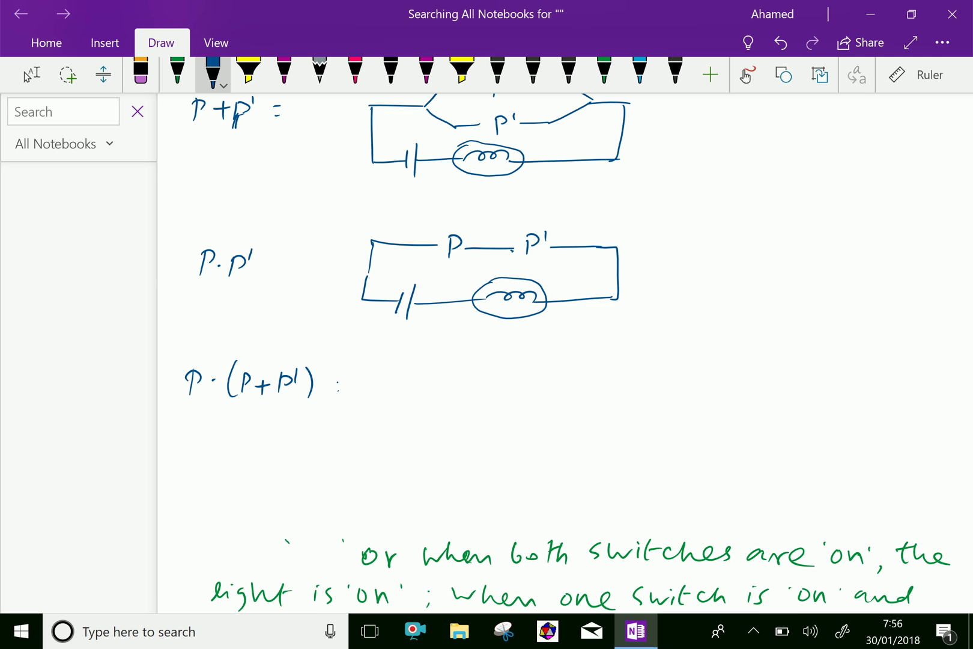
# - Draw switch P feeding parallel P and P' branches, closed via battery and bulb
pyautogui.moveTo(414, 379)
pyautogui.mouseDown()
pyautogui.moveTo(470, 376)
pyautogui.moveTo(490, 389)
pyautogui.mouseUp()
pyautogui.moveTo(492, 369)
pyautogui.mouseDown()
pyautogui.moveTo(493, 381)
pyautogui.moveTo(558, 376)
pyautogui.moveTo(584, 353)
pyautogui.moveTo(624, 351)
pyautogui.moveTo(638, 360)
pyautogui.moveTo(638, 352)
pyautogui.moveTo(712, 348)
pyautogui.mouseUp()
pyautogui.click(503, 381)
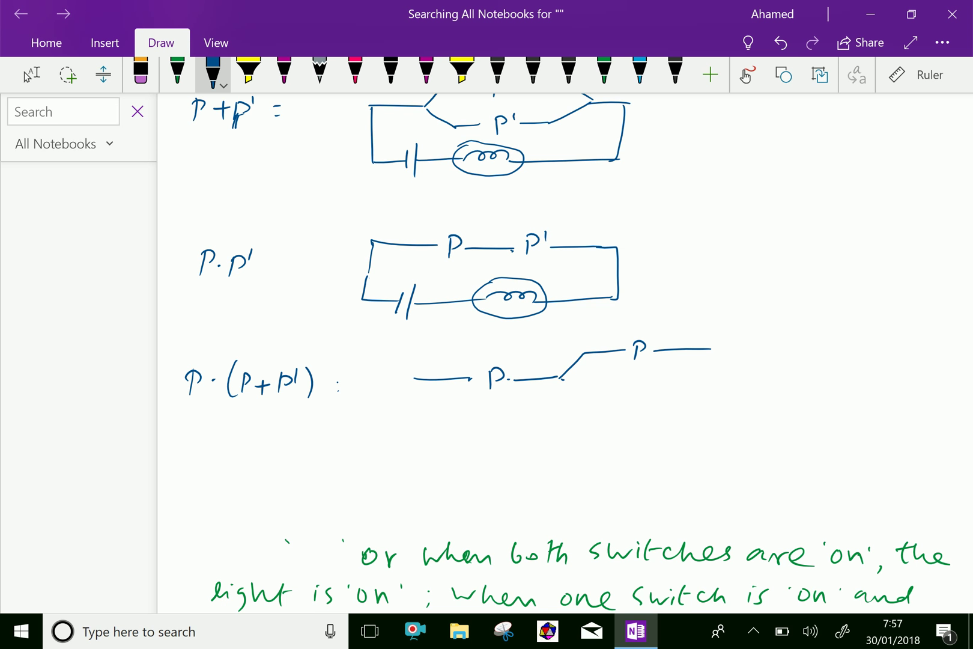
pyautogui.moveTo(561, 378); pyautogui.dragTo(636, 403)
pyautogui.moveTo(635, 383); pyautogui.dragTo(701, 394)
pyautogui.click(662, 396)
pyautogui.moveTo(712, 349); pyautogui.dragTo(744, 367)
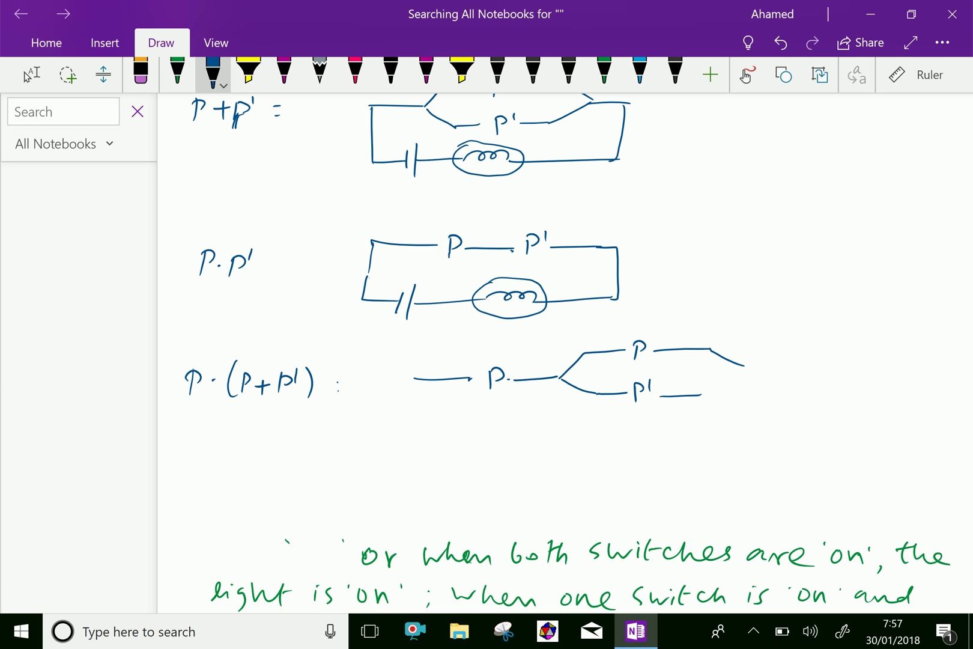
pyautogui.moveTo(705, 396)
pyautogui.mouseDown()
pyautogui.moveTo(742, 370)
pyautogui.moveTo(794, 366)
pyautogui.mouseUp()
pyautogui.moveTo(695, 399); pyautogui.dragTo(709, 396)
pyautogui.moveTo(414, 379)
pyautogui.mouseDown()
pyautogui.moveTo(448, 450)
pyautogui.moveTo(487, 451)
pyautogui.moveTo(492, 466)
pyautogui.mouseUp()
pyautogui.moveTo(499, 451)
pyautogui.mouseDown()
pyautogui.moveTo(607, 442)
pyautogui.moveTo(563, 463)
pyautogui.moveTo(608, 428)
pyautogui.moveTo(552, 431)
pyautogui.moveTo(613, 450)
pyautogui.moveTo(781, 431)
pyautogui.mouseUp()
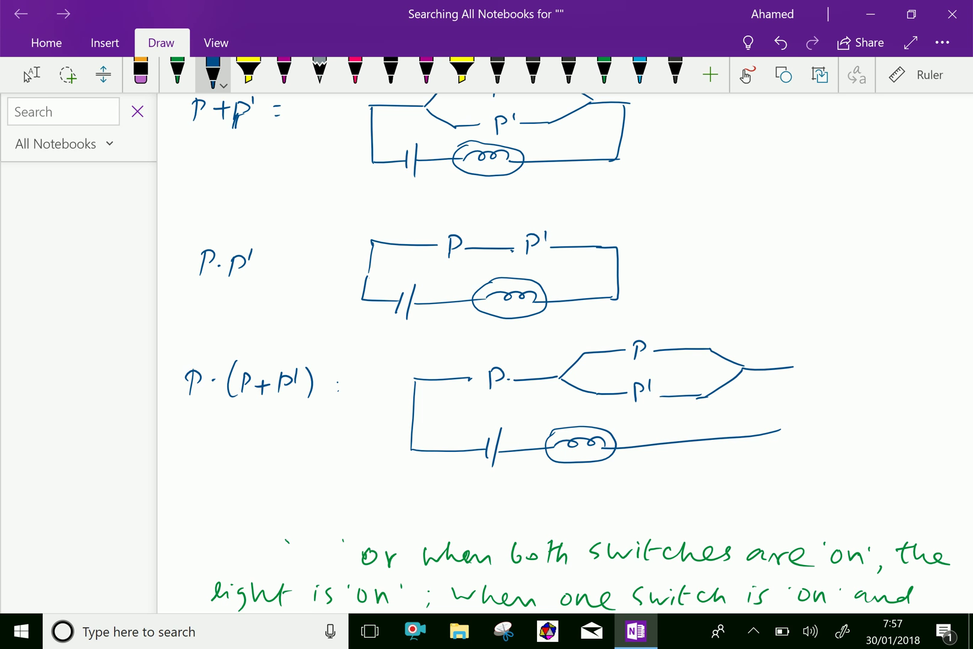
pyautogui.moveTo(792, 367); pyautogui.dragTo(770, 430)
pyautogui.scroll(-1, 564, 353)
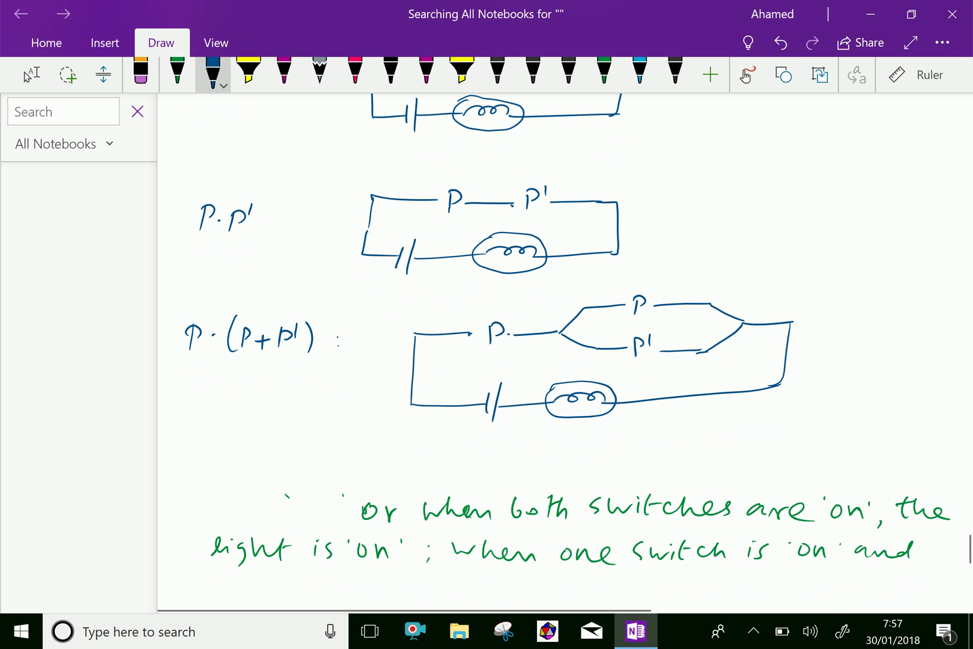
# - Handwrite 'P(P+P') = P.P + P.P'' beneath the third circuit
pyautogui.moveTo(311, 447)
pyautogui.mouseDown()
pyautogui.moveTo(318, 440)
pyautogui.moveTo(314, 456)
pyautogui.mouseUp()
pyautogui.moveTo(339, 439)
pyautogui.mouseDown()
pyautogui.moveTo(335, 470)
pyautogui.moveTo(355, 456)
pyautogui.mouseUp()
pyautogui.moveTo(361, 455)
pyautogui.mouseDown()
pyautogui.moveTo(377, 455)
pyautogui.moveTo(367, 466)
pyautogui.mouseUp()
pyautogui.moveTo(380, 448)
pyautogui.mouseDown()
pyautogui.moveTo(406, 471)
pyautogui.moveTo(438, 450)
pyautogui.mouseUp()
pyautogui.moveTo(422, 456); pyautogui.dragTo(456, 464)
pyautogui.moveTo(455, 444); pyautogui.dragTo(473, 463)
pyautogui.moveTo(472, 442)
pyautogui.mouseDown()
pyautogui.moveTo(502, 453)
pyautogui.moveTo(496, 465)
pyautogui.moveTo(515, 465)
pyautogui.mouseUp()
pyautogui.moveTo(516, 441); pyautogui.dragTo(543, 460)
pyautogui.moveTo(544, 442); pyautogui.dragTo(595, 444)
pyautogui.moveTo(585, 453)
pyautogui.mouseDown()
pyautogui.moveTo(619, 459)
pyautogui.moveTo(619, 445)
pyautogui.mouseUp()
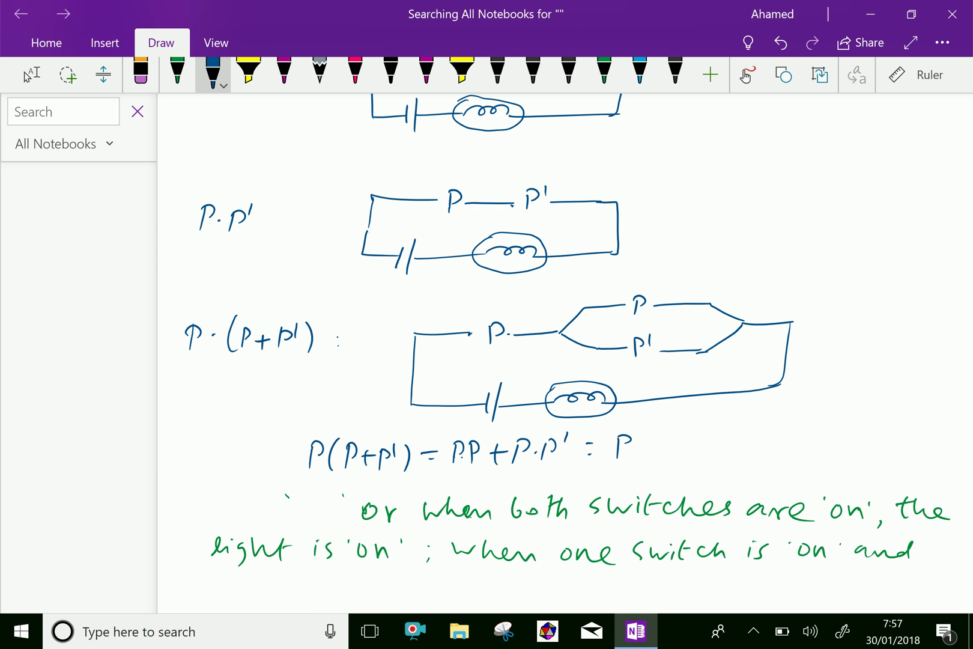
# - Add '= P + 0 = P.' and fix the equals sign after P.P'
pyautogui.moveTo(647, 448)
pyautogui.mouseDown()
pyautogui.moveTo(660, 447)
pyautogui.moveTo(653, 454)
pyautogui.mouseUp()
pyautogui.moveTo(669, 436); pyautogui.dragTo(704, 449)
pyautogui.moveTo(727, 431)
pyautogui.mouseDown()
pyautogui.moveTo(728, 454)
pyautogui.moveTo(728, 444)
pyautogui.mouseUp()
pyautogui.click(751, 448)
pyautogui.moveTo(592, 432); pyautogui.dragTo(604, 430)
pyautogui.moveTo(584, 479); pyautogui.dragTo(604, 477)
pyautogui.scroll(-1, 563, 350)
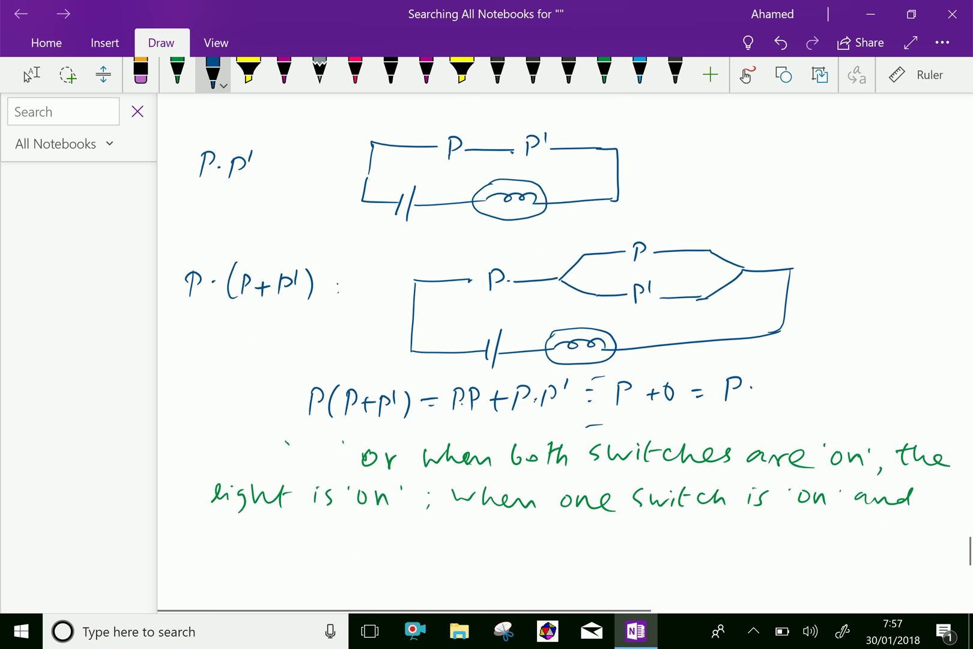
pyautogui.scroll(-3, 563, 349)
pyautogui.scroll(-1, 563, 349)
pyautogui.scroll(-1, 563, 350)
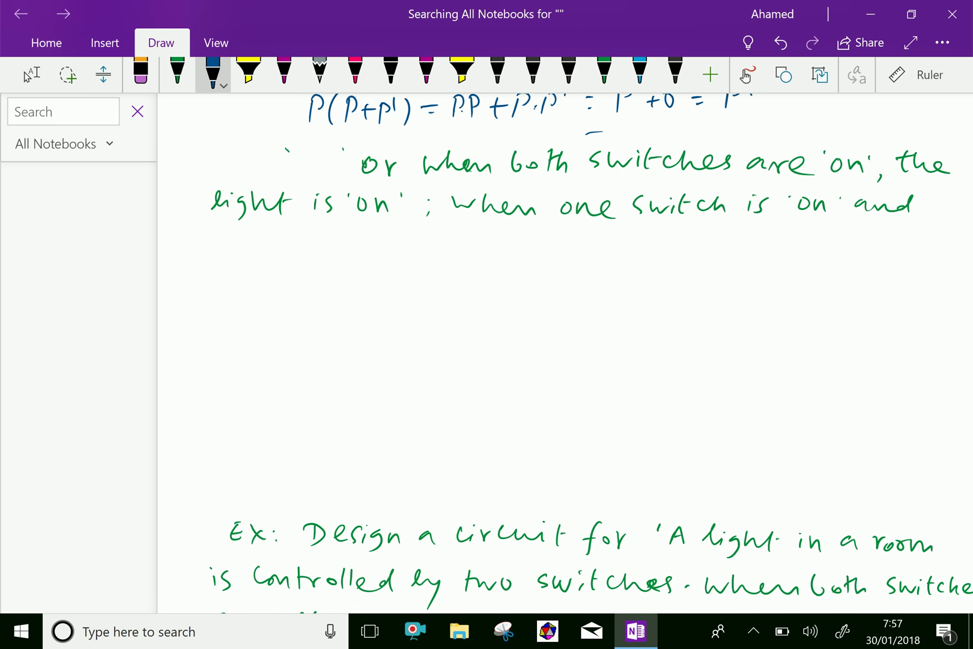
pyautogui.scroll(1, 563, 350)
# - Lasso-select the first green line below the equation and delete it
pyautogui.click(68, 75)
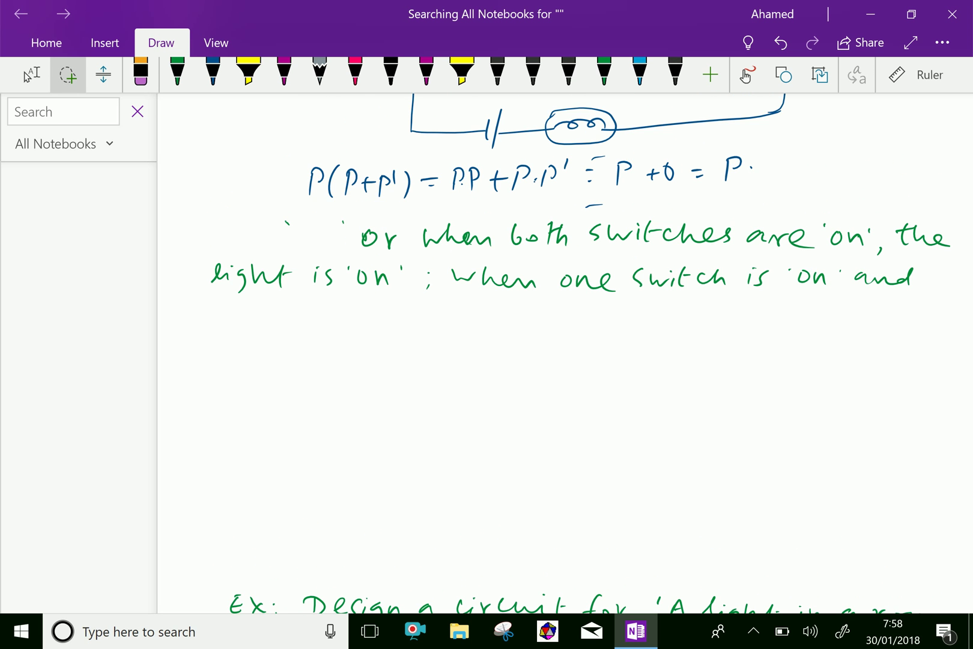
pyautogui.moveTo(215, 228); pyautogui.dragTo(943, 232)
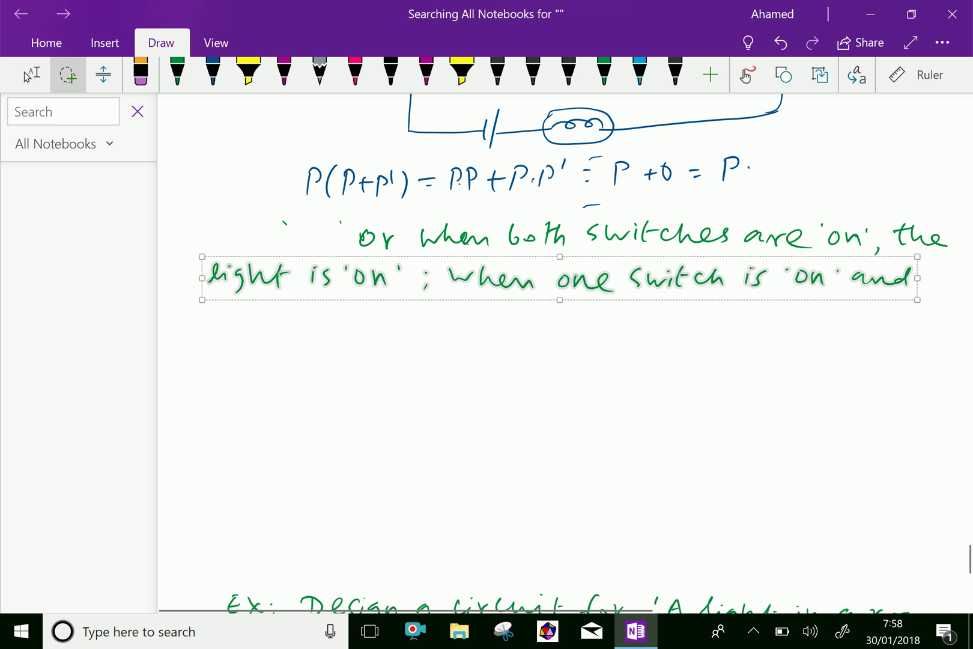
pyautogui.click(31, 75)
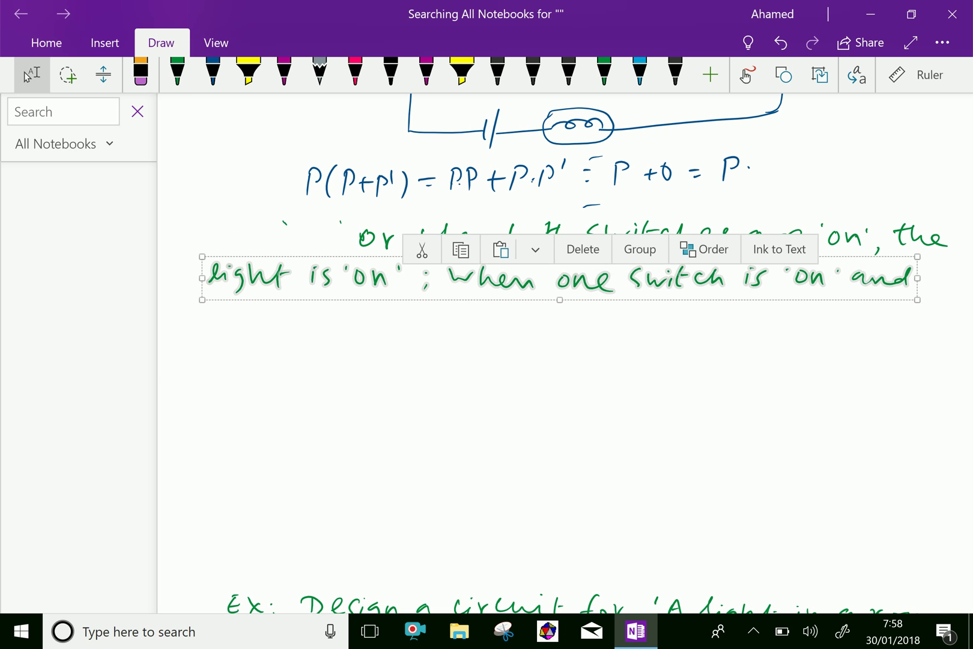
pyautogui.press('Delete')
# - Lasso-select the remaining 'or when both switches' green line and remove it
pyautogui.click(68, 74)
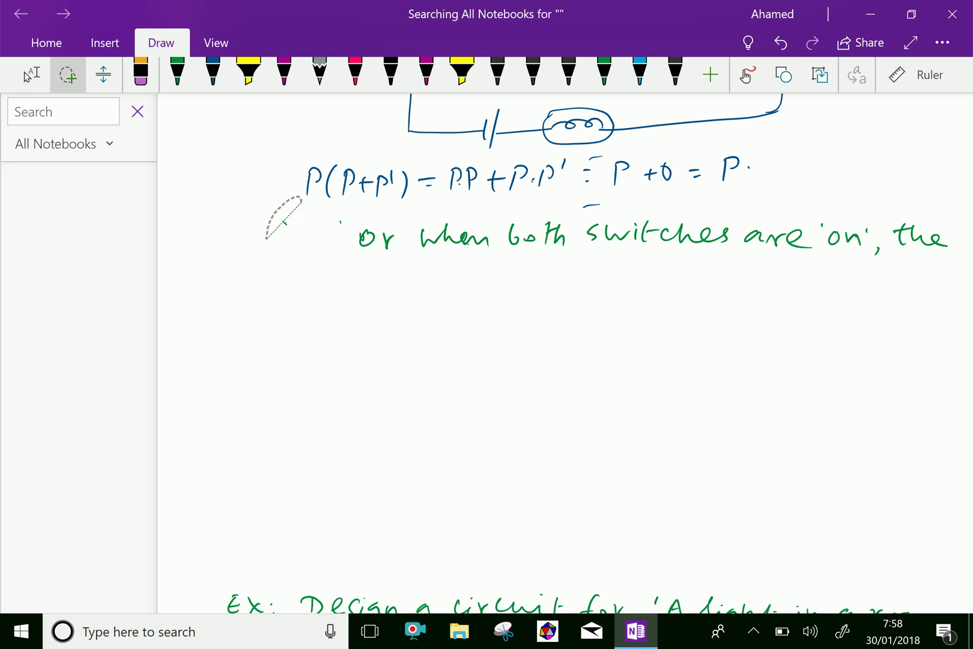
pyautogui.moveTo(301, 200); pyautogui.dragTo(932, 260)
pyautogui.moveTo(300, 200); pyautogui.dragTo(298, 199)
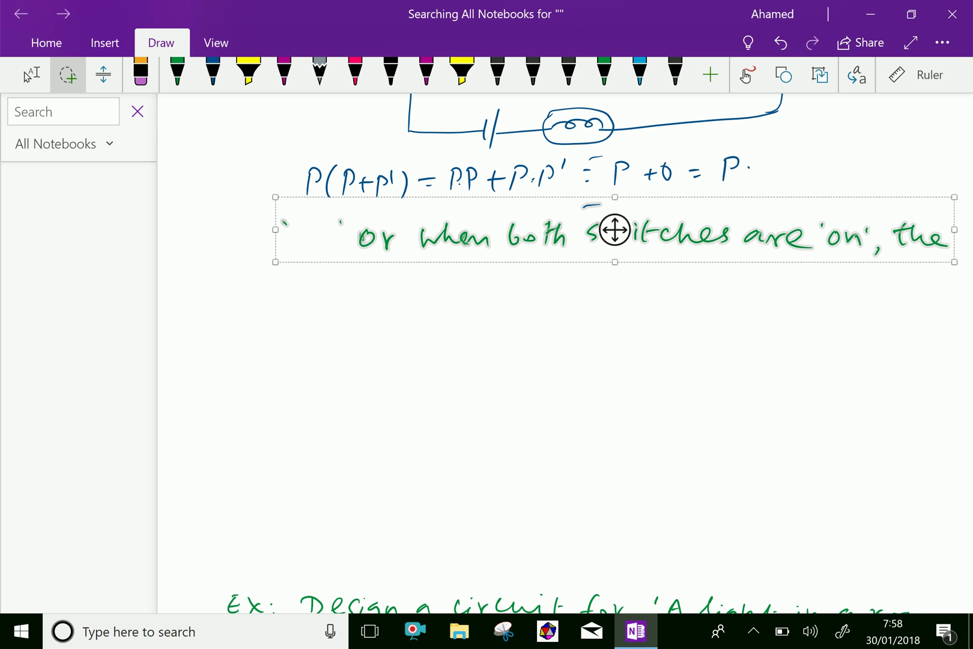
pyautogui.click(615, 229)
pyautogui.click(647, 203)
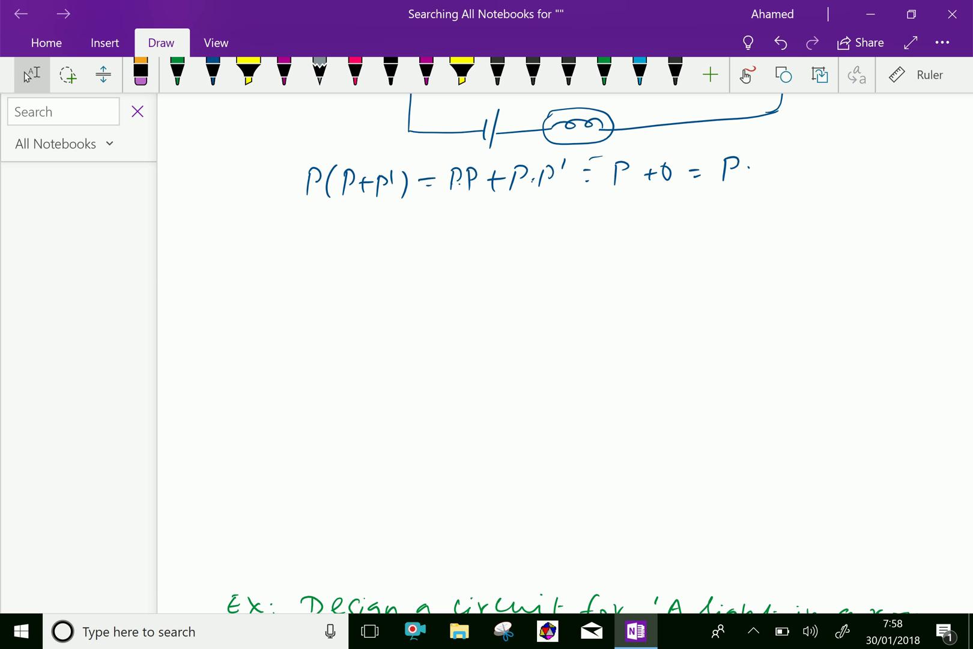
pyautogui.scroll(-5, 563, 350)
pyautogui.scroll(-3, 563, 350)
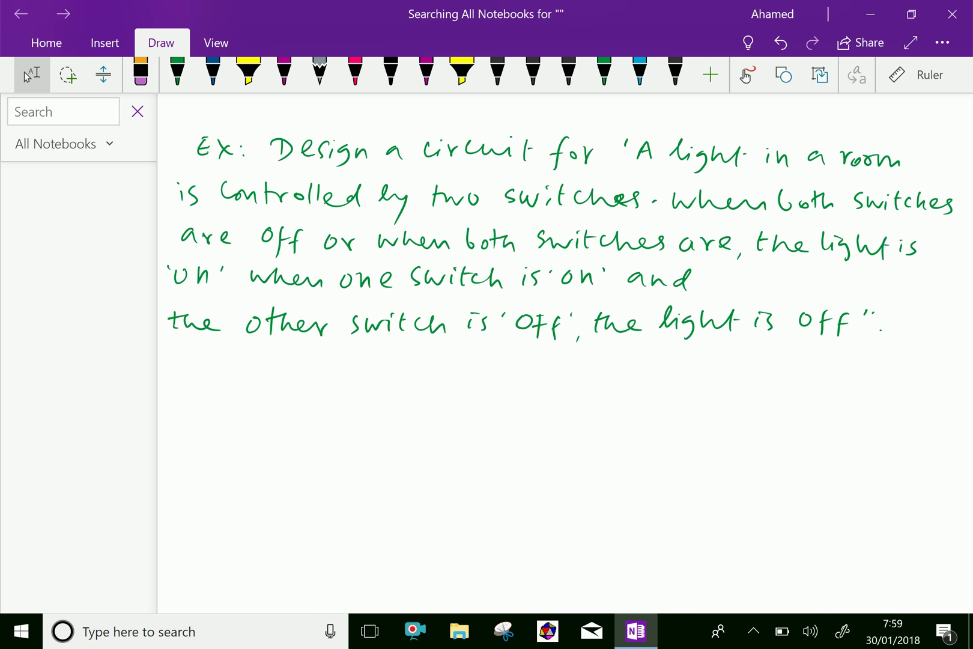
# - Tick the Ex: problem in blue ink and write 'on' above the gap after 'are,'
pyautogui.click(213, 73)
pyautogui.moveTo(189, 131); pyautogui.dragTo(218, 113)
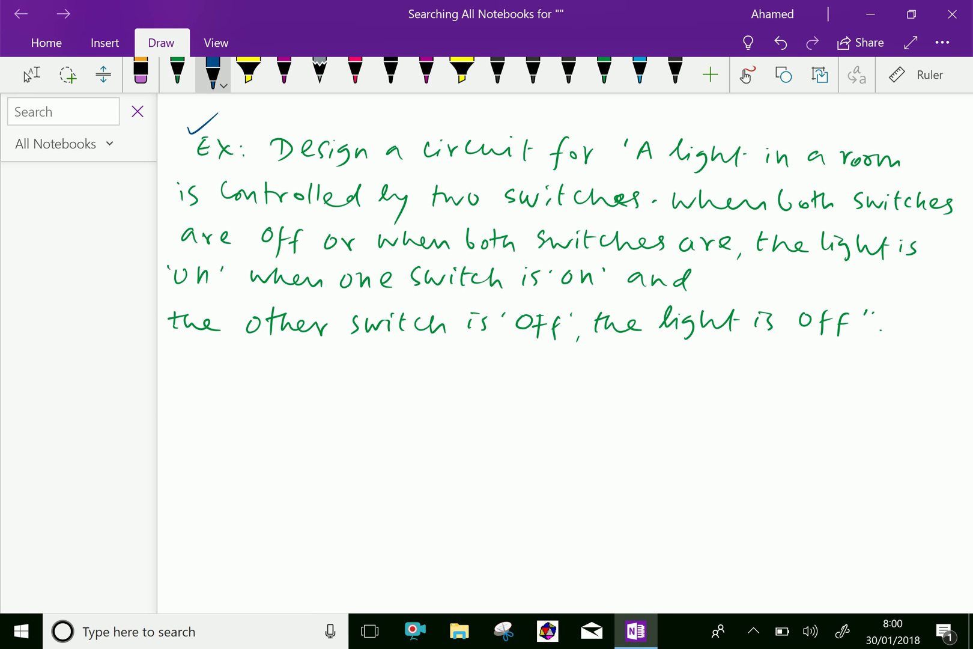
pyautogui.moveTo(741, 219); pyautogui.dragTo(759, 228)
pyautogui.scroll(-3, 559, 304)
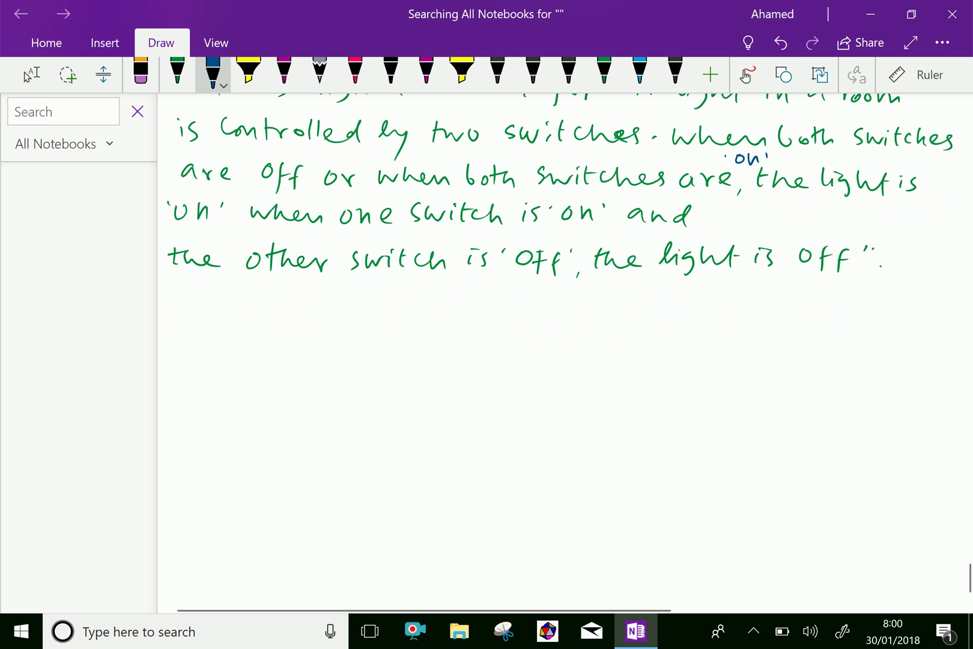
# - Handwrite 'Let m and n are two switches in On position' below the problem
pyautogui.click(31, 75)
pyautogui.scroll(-1, 559, 350)
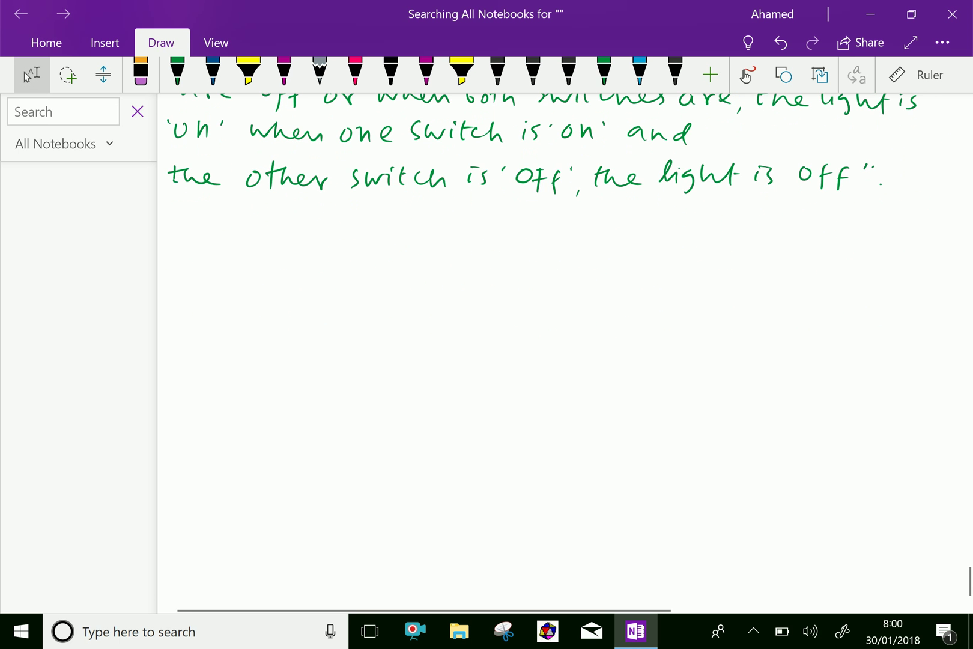
pyautogui.click(213, 75)
pyautogui.moveTo(213, 244)
pyautogui.mouseDown()
pyautogui.moveTo(222, 261)
pyautogui.moveTo(235, 262)
pyautogui.mouseUp()
pyautogui.moveTo(237, 245)
pyautogui.mouseDown()
pyautogui.moveTo(240, 265)
pyautogui.moveTo(314, 254)
pyautogui.moveTo(357, 270)
pyautogui.moveTo(525, 259)
pyautogui.moveTo(674, 264)
pyautogui.mouseUp()
pyautogui.moveTo(607, 254); pyautogui.dragTo(621, 252)
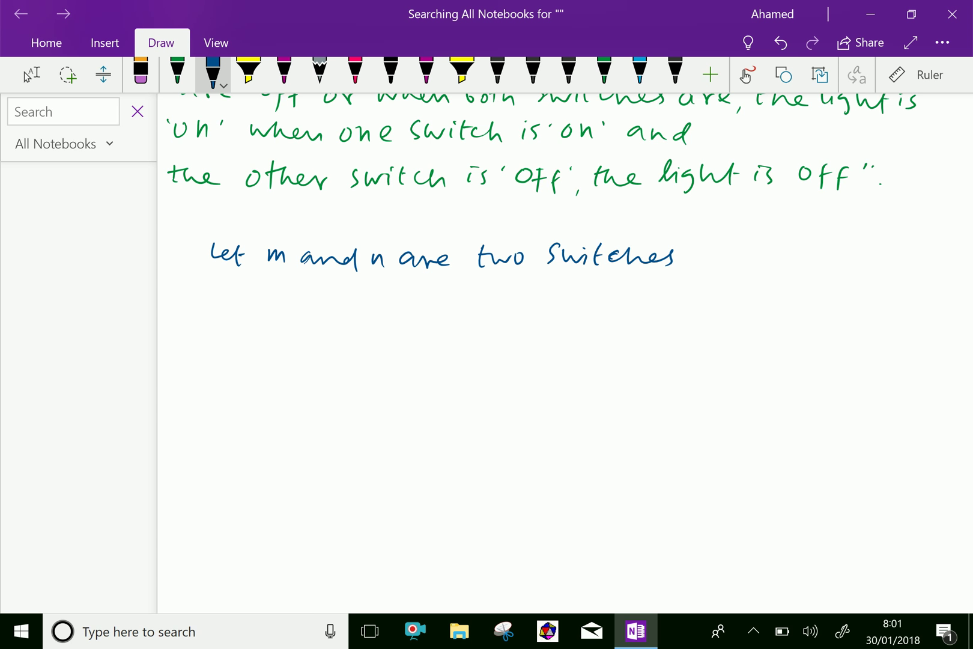
pyautogui.moveTo(702, 249)
pyautogui.mouseDown()
pyautogui.moveTo(704, 261)
pyautogui.moveTo(753, 250)
pyautogui.moveTo(777, 261)
pyautogui.mouseUp()
pyautogui.moveTo(788, 247); pyautogui.dragTo(830, 256)
pyautogui.moveTo(845, 252)
pyautogui.mouseDown()
pyautogui.moveTo(835, 261)
pyautogui.moveTo(868, 263)
pyautogui.moveTo(882, 251)
pyautogui.mouseUp()
pyautogui.moveTo(884, 252)
pyautogui.mouseDown()
pyautogui.moveTo(882, 262)
pyautogui.moveTo(896, 251)
pyautogui.moveTo(917, 262)
pyautogui.mouseUp()
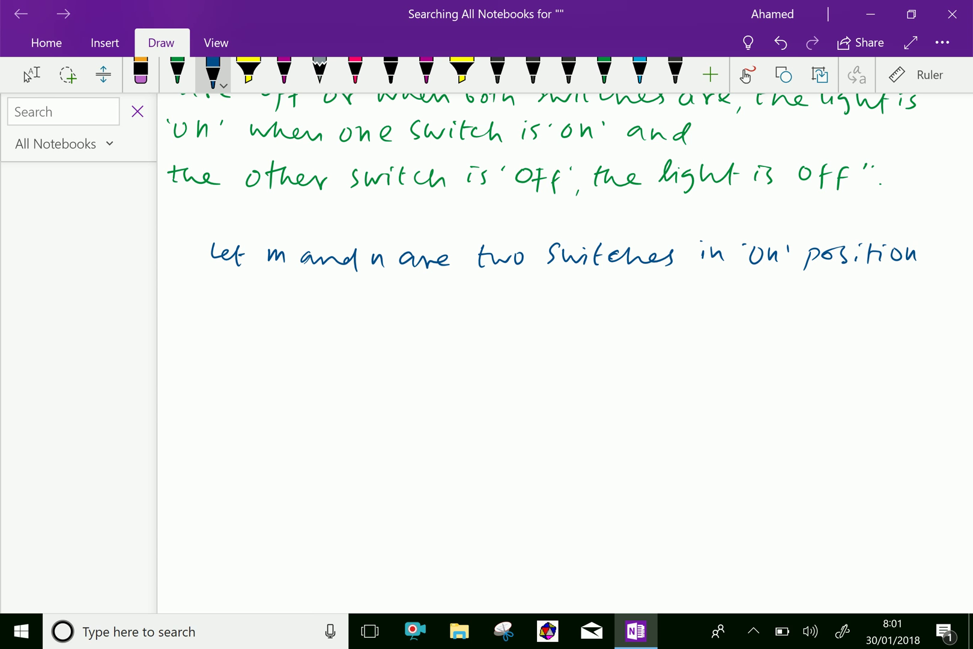
# - Write the second line: 'and m' and n' are off position respectively'
pyautogui.moveTo(183, 304)
pyautogui.mouseDown()
pyautogui.moveTo(229, 316)
pyautogui.moveTo(270, 302)
pyautogui.moveTo(327, 311)
pyautogui.moveTo(347, 293)
pyautogui.moveTo(380, 302)
pyautogui.mouseUp()
pyautogui.moveTo(403, 296)
pyautogui.mouseDown()
pyautogui.moveTo(407, 307)
pyautogui.moveTo(452, 312)
pyautogui.mouseUp()
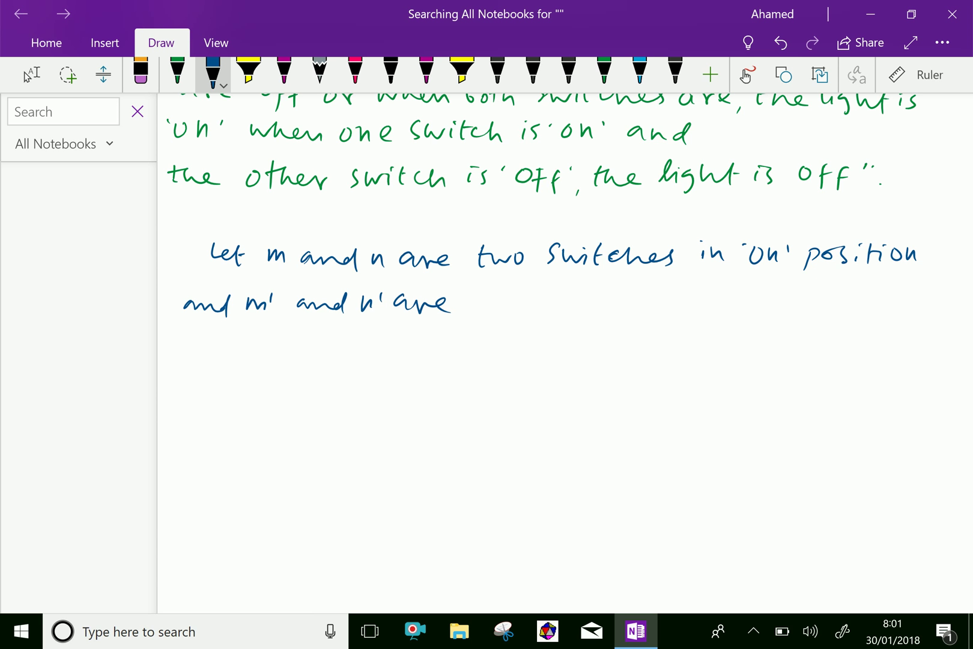
pyautogui.moveTo(479, 301)
pyautogui.mouseDown()
pyautogui.moveTo(500, 322)
pyautogui.moveTo(572, 307)
pyautogui.moveTo(597, 315)
pyautogui.mouseUp()
pyautogui.click(555, 304)
pyautogui.moveTo(594, 304); pyautogui.dragTo(641, 310)
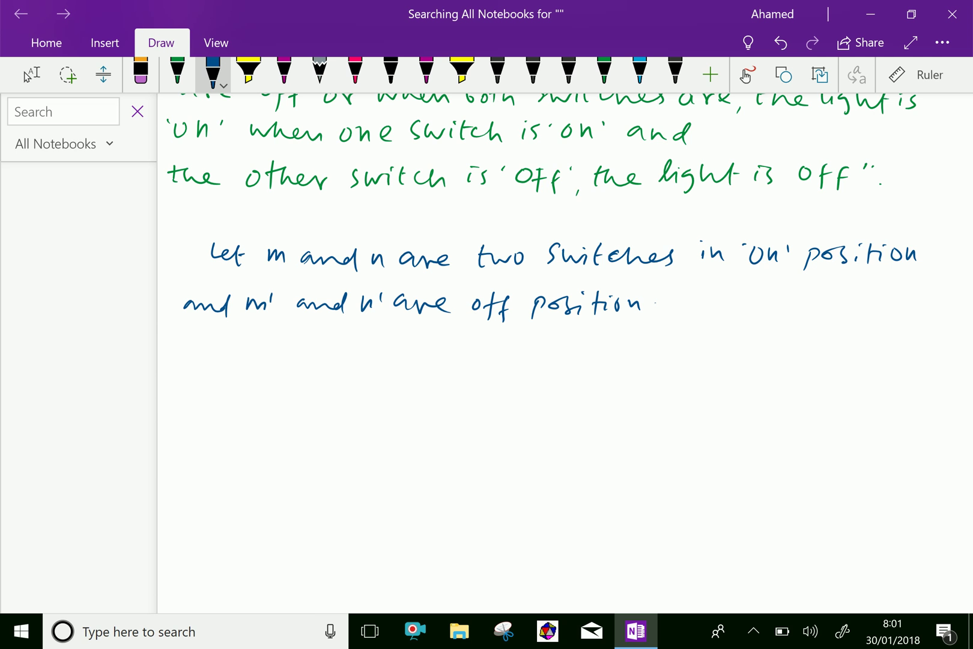
pyautogui.moveTo(656, 310)
pyautogui.mouseDown()
pyautogui.moveTo(708, 307)
pyautogui.moveTo(707, 323)
pyautogui.moveTo(735, 306)
pyautogui.moveTo(767, 312)
pyautogui.moveTo(772, 299)
pyautogui.moveTo(780, 308)
pyautogui.mouseUp()
pyautogui.moveTo(788, 295)
pyautogui.mouseDown()
pyautogui.moveTo(830, 301)
pyautogui.moveTo(840, 323)
pyautogui.mouseUp()
pyautogui.scroll(-2, 569, 353)
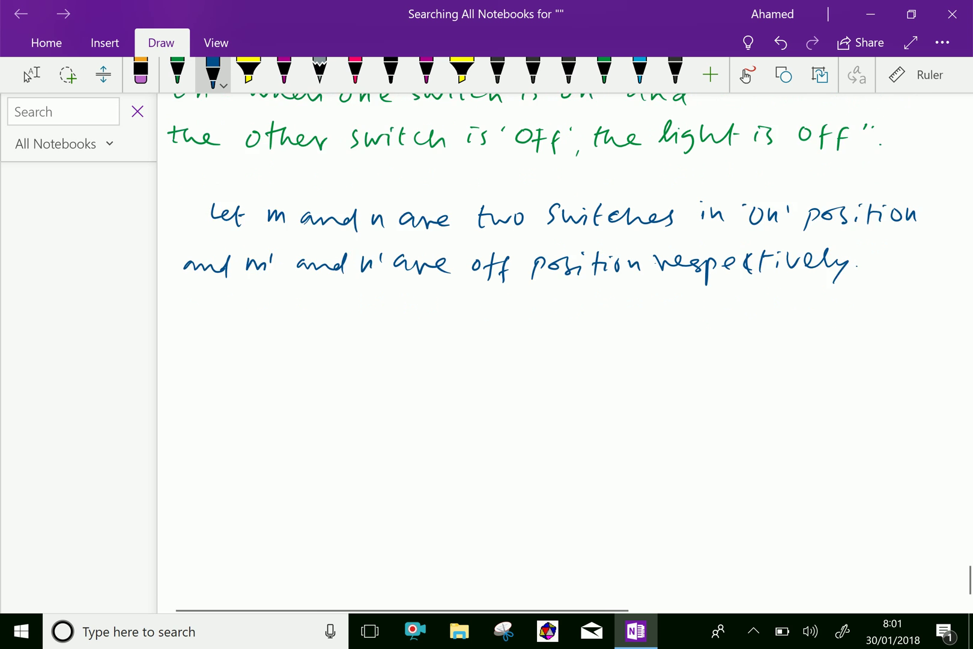
# - Draw the table frame with m, n and f(m,n) column headings in blue ink
pyautogui.click(31, 75)
pyautogui.click(213, 72)
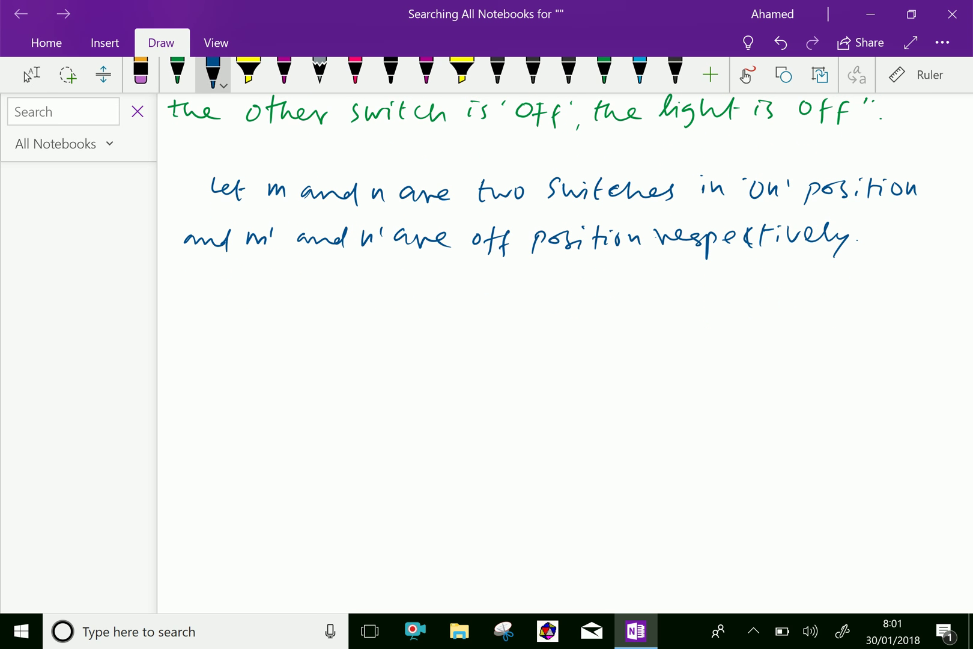
pyautogui.moveTo(241, 292); pyautogui.dragTo(435, 290)
pyautogui.moveTo(241, 293); pyautogui.dragTo(238, 454)
pyautogui.moveTo(263, 307)
pyautogui.mouseDown()
pyautogui.moveTo(287, 319)
pyautogui.moveTo(322, 397)
pyautogui.moveTo(322, 443)
pyautogui.mouseUp()
pyautogui.moveTo(333, 319); pyautogui.dragTo(387, 334)
pyautogui.moveTo(387, 334); pyautogui.dragTo(389, 433)
pyautogui.moveTo(427, 291); pyautogui.dragTo(478, 290)
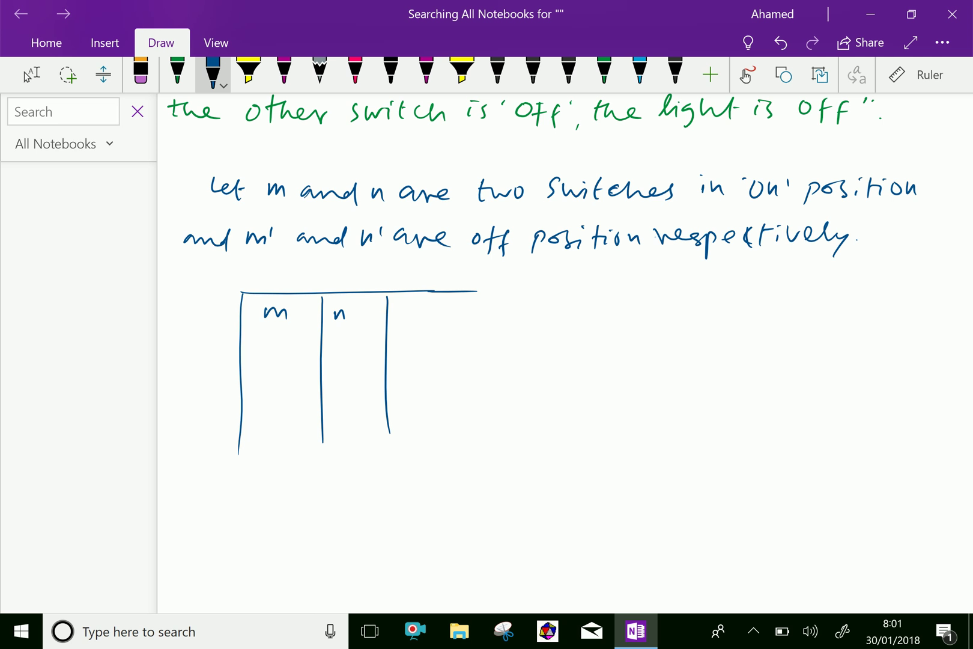
pyautogui.moveTo(412, 299); pyautogui.dragTo(403, 328)
pyautogui.moveTo(401, 311)
pyautogui.mouseDown()
pyautogui.moveTo(424, 324)
pyautogui.moveTo(473, 317)
pyautogui.mouseUp()
pyautogui.moveTo(481, 302)
pyautogui.mouseDown()
pyautogui.moveTo(484, 327)
pyautogui.moveTo(490, 288)
pyautogui.moveTo(499, 420)
pyautogui.mouseUp()
pyautogui.moveTo(236, 344); pyautogui.dragTo(511, 341)
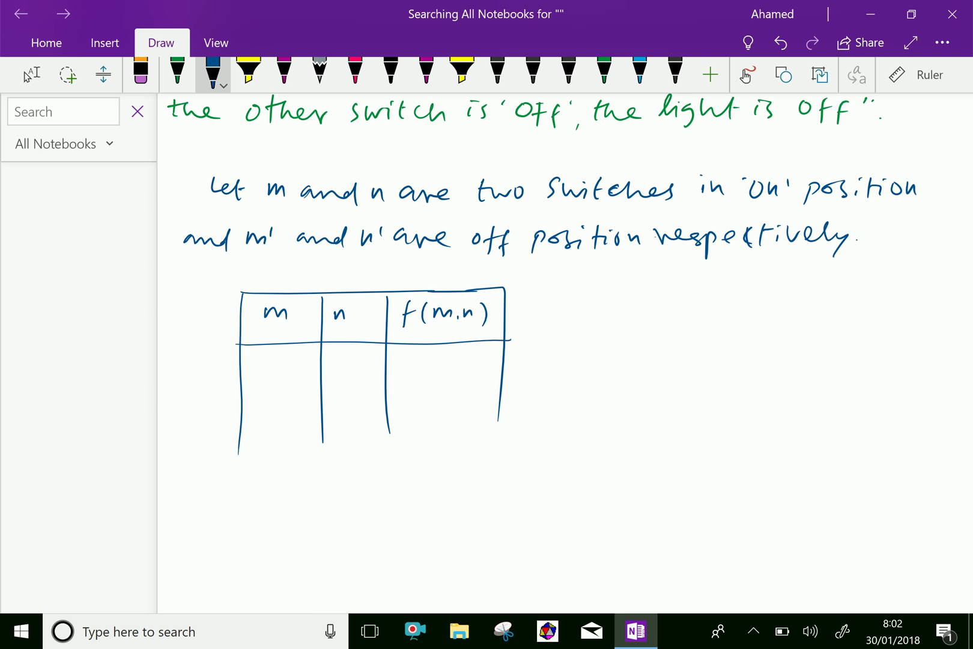
pyautogui.scroll(-1, 570, 353)
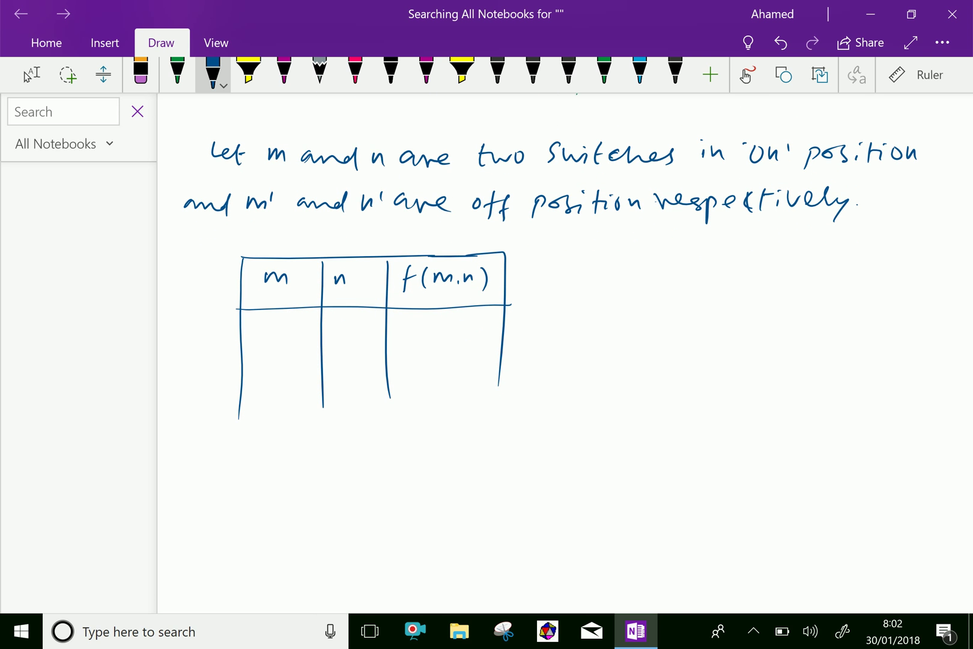
pyautogui.moveTo(274, 319); pyautogui.dragTo(277, 336)
# - Fill in rows 11→1 and 10→0, then extend the column lines downward
pyautogui.moveTo(335, 321); pyautogui.dragTo(338, 339)
pyautogui.moveTo(437, 317); pyautogui.dragTo(440, 336)
pyautogui.moveTo(274, 354); pyautogui.dragTo(275, 374)
pyautogui.moveTo(340, 362); pyautogui.dragTo(338, 364)
pyautogui.moveTo(433, 360); pyautogui.dragTo(432, 363)
pyautogui.moveTo(238, 416); pyautogui.dragTo(233, 457)
pyautogui.moveTo(321, 407); pyautogui.dragTo(314, 456)
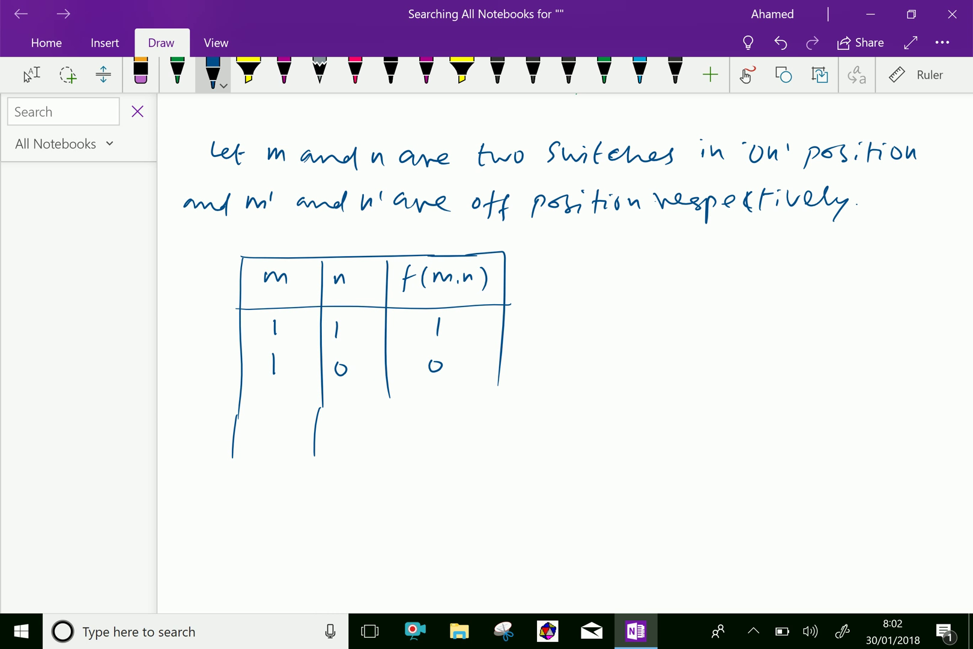
pyautogui.moveTo(387, 398); pyautogui.dragTo(385, 447)
pyautogui.moveTo(500, 386); pyautogui.dragTo(492, 425)
# - Enter row 01→0 and the m, n values 0, 0 of row four
pyautogui.moveTo(278, 396); pyautogui.dragTo(277, 399)
pyautogui.moveTo(347, 396); pyautogui.dragTo(348, 411)
pyautogui.moveTo(435, 392); pyautogui.dragTo(436, 393)
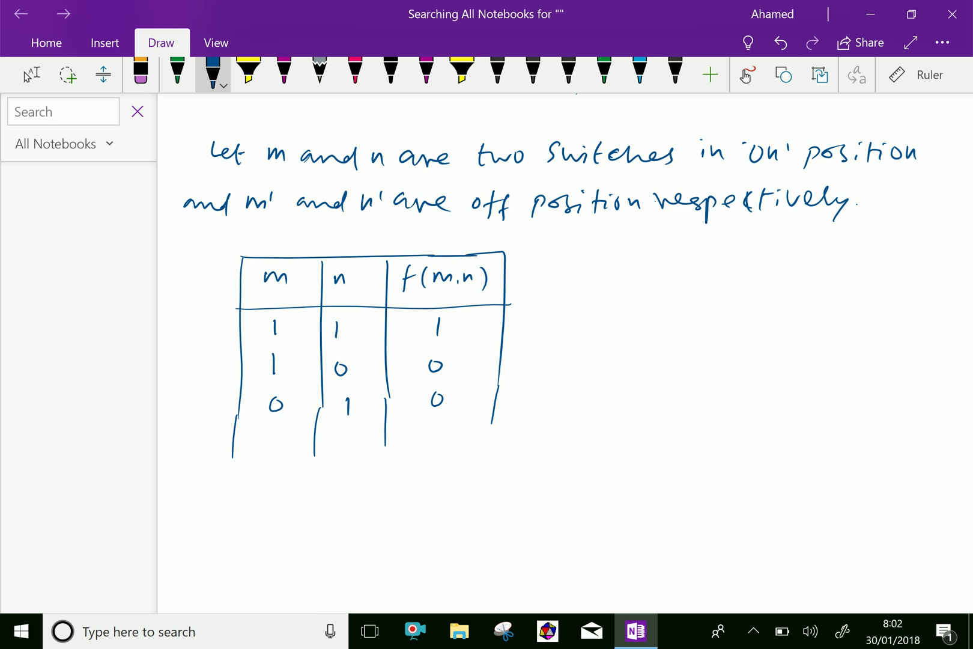
pyautogui.moveTo(270, 428)
pyautogui.mouseDown()
pyautogui.moveTo(266, 443)
pyautogui.moveTo(272, 428)
pyautogui.mouseUp()
pyautogui.moveTo(342, 431); pyautogui.dragTo(344, 431)
# - Write the final f(m,n) value 1 and close the bottom border and dividers
pyautogui.moveTo(431, 426); pyautogui.dragTo(431, 444)
pyautogui.moveTo(238, 455)
pyautogui.mouseDown()
pyautogui.moveTo(242, 465)
pyautogui.moveTo(480, 463)
pyautogui.mouseUp()
pyautogui.moveTo(494, 421); pyautogui.dragTo(474, 462)
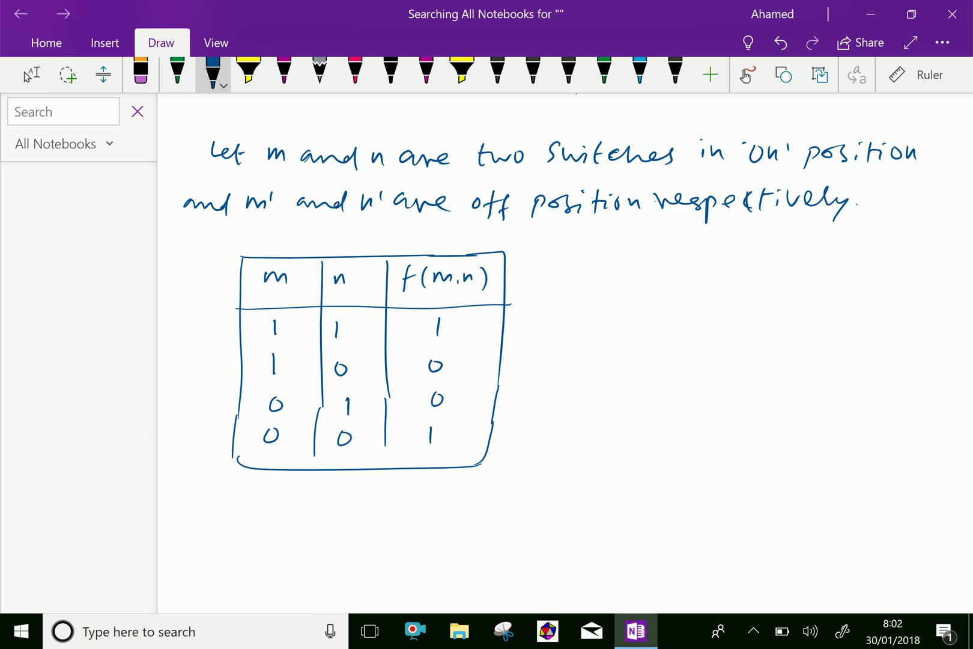
pyautogui.moveTo(385, 446); pyautogui.dragTo(383, 464)
pyautogui.moveTo(316, 455); pyautogui.dragTo(315, 468)
pyautogui.scroll(1, 487, 342)
# - Handwrite f(m,n) = m.n + m'.n' in blue ink beside the truth table
pyautogui.click(32, 74)
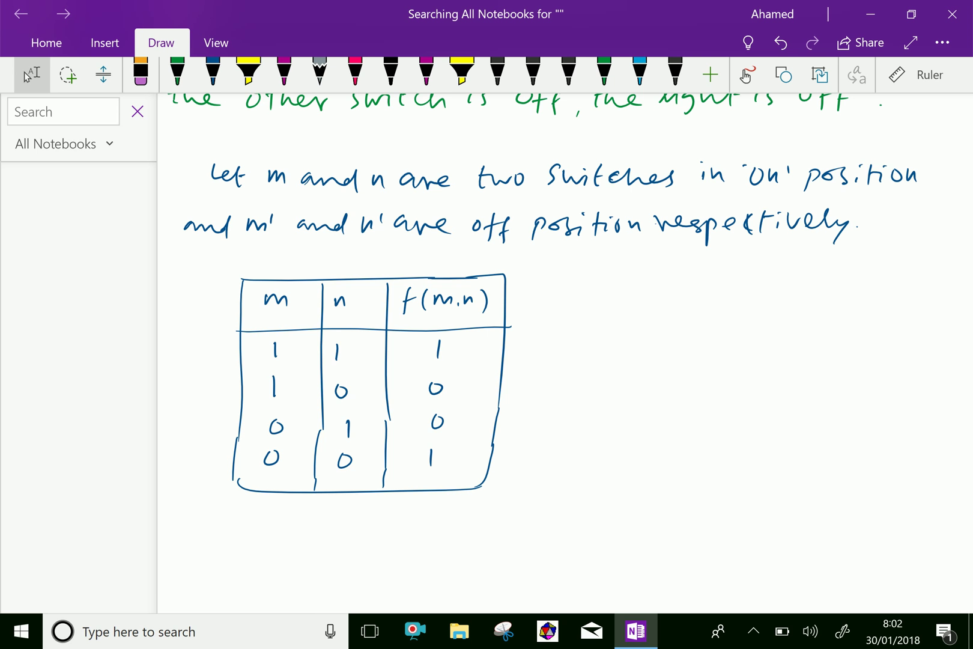
pyautogui.click(212, 72)
pyautogui.moveTo(586, 283)
pyautogui.mouseDown()
pyautogui.moveTo(572, 307)
pyautogui.moveTo(667, 307)
pyautogui.moveTo(698, 293)
pyautogui.moveTo(701, 304)
pyautogui.mouseUp()
pyautogui.moveTo(720, 289)
pyautogui.mouseDown()
pyautogui.moveTo(721, 301)
pyautogui.moveTo(807, 295)
pyautogui.moveTo(798, 304)
pyautogui.moveTo(841, 301)
pyautogui.moveTo(849, 287)
pyautogui.moveTo(870, 303)
pyautogui.mouseUp()
pyautogui.moveTo(878, 279); pyautogui.dragTo(880, 291)
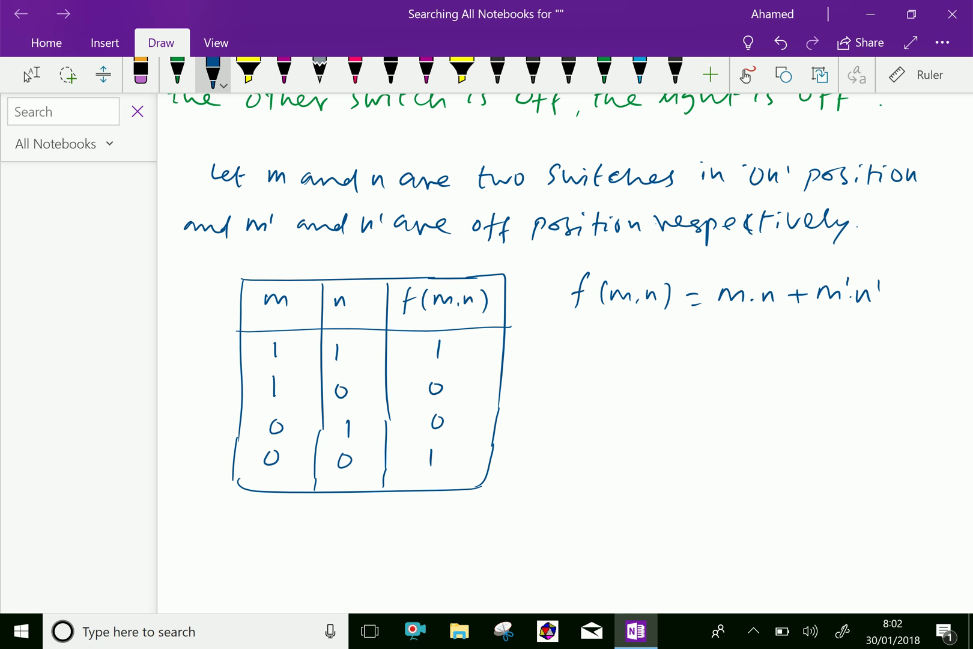
# - Write 'This is required Polynomial' below the polynomial
pyautogui.moveTo(550, 325)
pyautogui.mouseDown()
pyautogui.moveTo(549, 340)
pyautogui.moveTo(561, 325)
pyautogui.mouseUp()
pyautogui.moveTo(559, 324)
pyautogui.mouseDown()
pyautogui.moveTo(564, 342)
pyautogui.moveTo(601, 345)
pyautogui.moveTo(683, 333)
pyautogui.moveTo(700, 342)
pyautogui.moveTo(848, 341)
pyautogui.mouseUp()
pyautogui.moveTo(858, 322)
pyautogui.mouseDown()
pyautogui.moveTo(870, 353)
pyautogui.moveTo(910, 340)
pyautogui.mouseUp()
pyautogui.moveTo(911, 334); pyautogui.dragTo(965, 350)
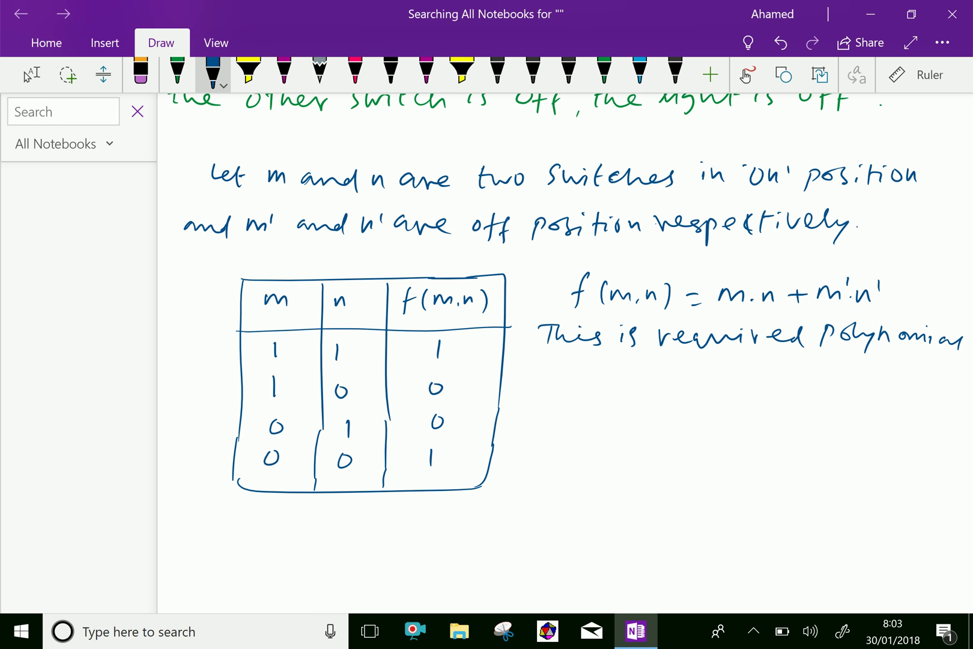
pyautogui.scroll(-1, 563, 350)
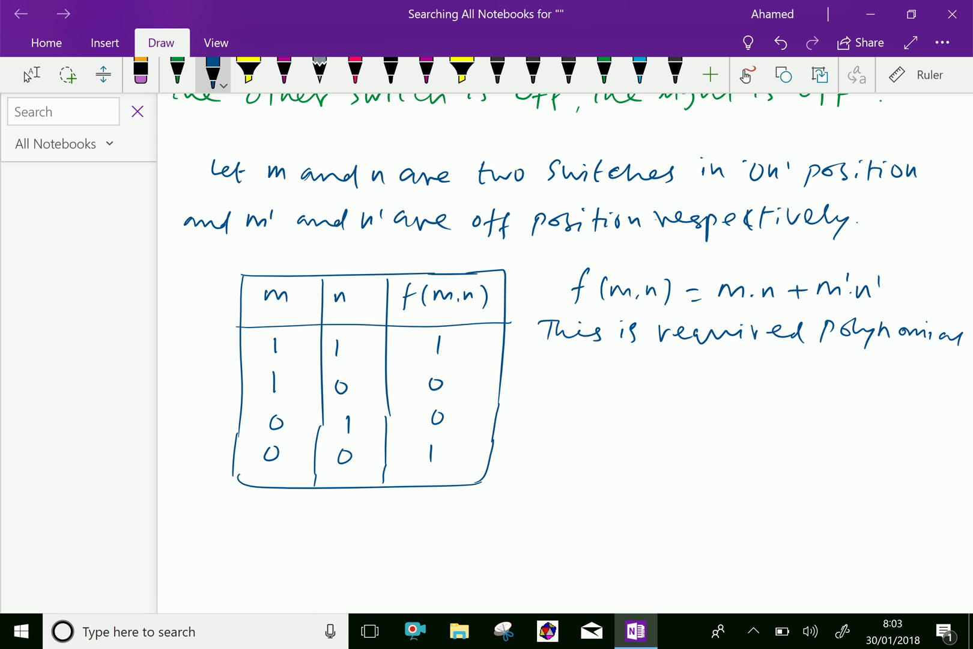
# - Write 'Shows m and n are in line', undoing the mistaken word
pyautogui.moveTo(533, 362)
pyautogui.mouseDown()
pyautogui.moveTo(528, 378)
pyautogui.moveTo(596, 383)
pyautogui.moveTo(665, 379)
pyautogui.moveTo(708, 365)
pyautogui.moveTo(702, 382)
pyautogui.mouseUp()
pyautogui.moveTo(716, 380); pyautogui.dragTo(727, 379)
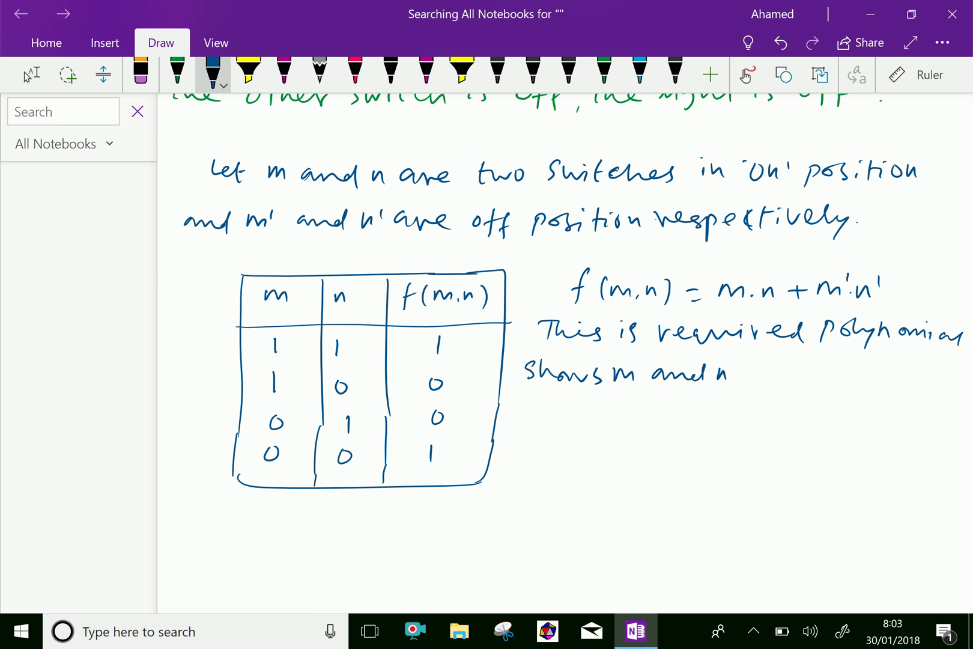
pyautogui.moveTo(755, 367)
pyautogui.mouseDown()
pyautogui.moveTo(747, 377)
pyautogui.moveTo(771, 380)
pyautogui.moveTo(796, 367)
pyautogui.mouseUp()
pyautogui.moveTo(818, 368)
pyautogui.mouseDown()
pyautogui.moveTo(819, 380)
pyautogui.moveTo(859, 370)
pyautogui.moveTo(904, 375)
pyautogui.mouseUp()
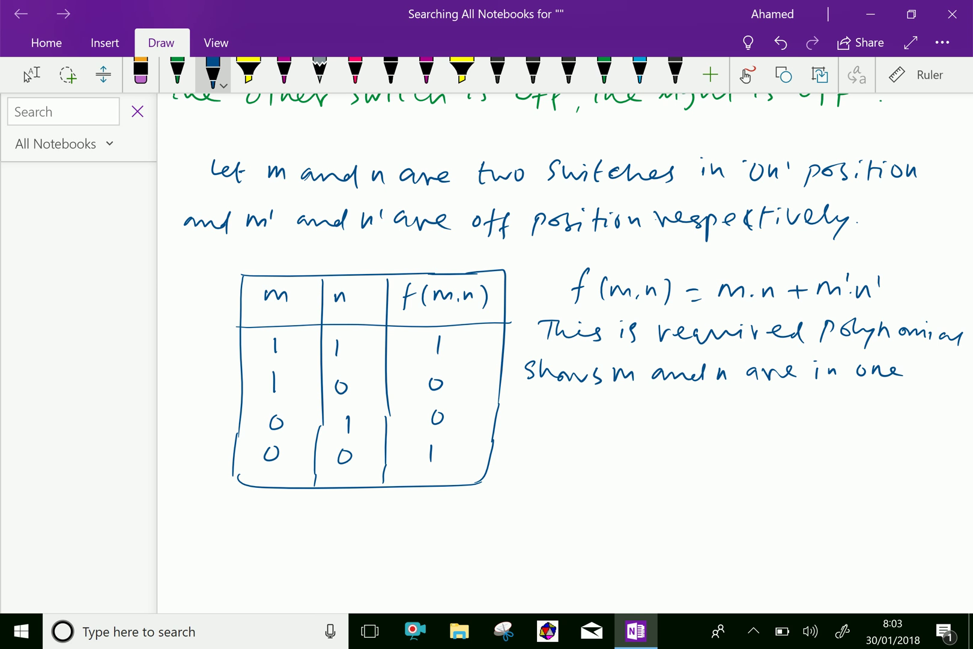
pyautogui.hotkey('ctrl', 'z')
pyautogui.hotkey('ctrl', 'z')
pyautogui.hotkey('ctrl', 'z')
pyautogui.moveTo(863, 369)
pyautogui.mouseDown()
pyautogui.moveTo(882, 380)
pyautogui.moveTo(922, 377)
pyautogui.mouseUp()
pyautogui.scroll(-2, 563, 350)
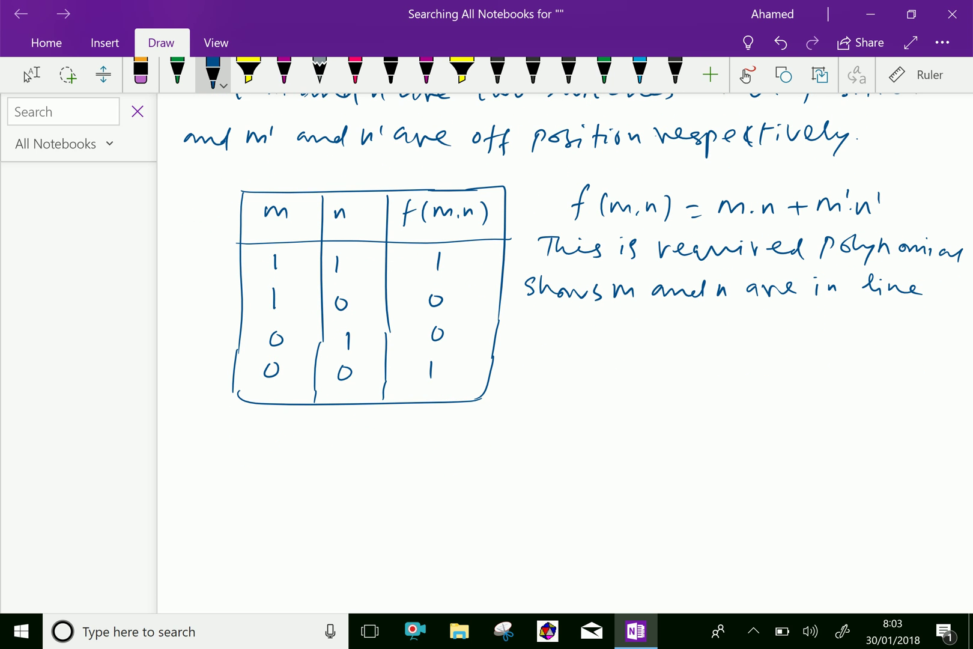
# - Continue with 'and m', n' are in other line'
pyautogui.moveTo(536, 328)
pyautogui.mouseDown()
pyautogui.moveTo(551, 340)
pyautogui.moveTo(575, 322)
pyautogui.moveTo(616, 340)
pyautogui.mouseUp()
pyautogui.moveTo(625, 323)
pyautogui.mouseDown()
pyautogui.moveTo(626, 332)
pyautogui.moveTo(667, 338)
pyautogui.moveTo(703, 322)
pyautogui.moveTo(736, 336)
pyautogui.moveTo(856, 334)
pyautogui.moveTo(890, 333)
pyautogui.moveTo(896, 315)
pyautogui.mouseUp()
pyautogui.moveTo(894, 319)
pyautogui.mouseDown()
pyautogui.moveTo(922, 333)
pyautogui.moveTo(952, 325)
pyautogui.mouseUp()
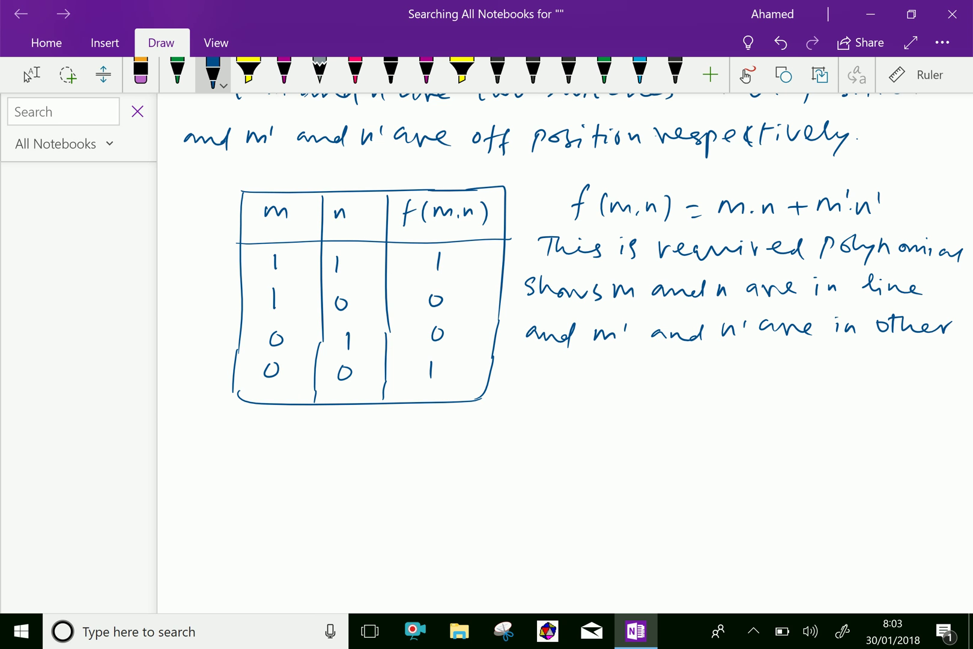
pyautogui.moveTo(522, 359); pyautogui.dragTo(526, 372)
pyautogui.moveTo(531, 365)
pyautogui.mouseDown()
pyautogui.moveTo(536, 375)
pyautogui.moveTo(578, 373)
pyautogui.mouseUp()
# - Touch up 'line' and finish the sentence with 'parellel to above'
pyautogui.click(30, 75)
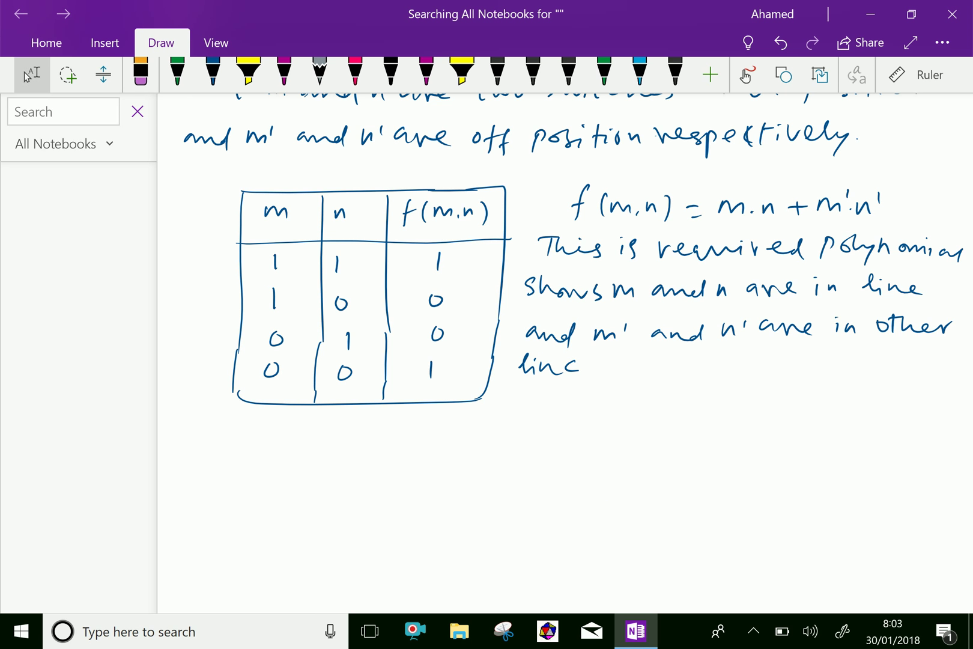
pyautogui.click(213, 74)
pyautogui.moveTo(598, 360)
pyautogui.mouseDown()
pyautogui.moveTo(595, 383)
pyautogui.moveTo(605, 366)
pyautogui.moveTo(576, 362)
pyautogui.moveTo(615, 373)
pyautogui.mouseUp()
pyautogui.moveTo(631, 376)
pyautogui.mouseDown()
pyautogui.moveTo(663, 364)
pyautogui.moveTo(665, 377)
pyautogui.mouseUp()
pyautogui.moveTo(679, 355); pyautogui.dragTo(673, 375)
pyautogui.moveTo(688, 354)
pyautogui.mouseDown()
pyautogui.moveTo(685, 374)
pyautogui.moveTo(717, 376)
pyautogui.mouseUp()
pyautogui.moveTo(753, 351)
pyautogui.mouseDown()
pyautogui.moveTo(754, 372)
pyautogui.moveTo(774, 367)
pyautogui.mouseUp()
pyautogui.moveTo(791, 367)
pyautogui.mouseDown()
pyautogui.moveTo(803, 359)
pyautogui.moveTo(803, 369)
pyautogui.mouseUp()
pyautogui.moveTo(815, 351)
pyautogui.mouseDown()
pyautogui.moveTo(821, 372)
pyautogui.moveTo(859, 363)
pyautogui.mouseUp()
pyautogui.moveTo(859, 365); pyautogui.dragTo(868, 367)
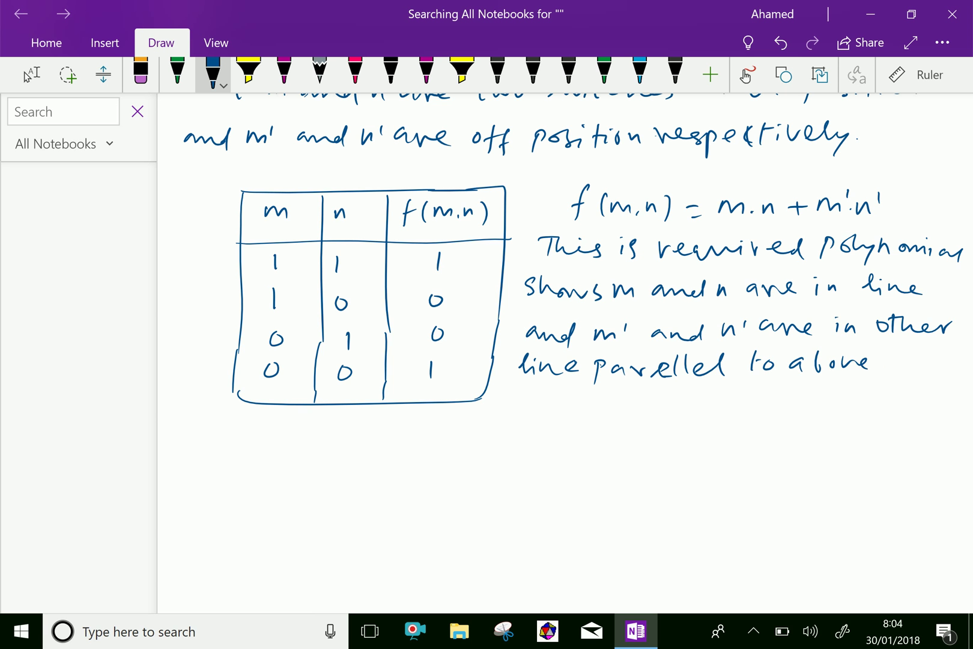
pyautogui.scroll(-1, 563, 350)
pyautogui.scroll(-3, 563, 349)
pyautogui.scroll(-1, 563, 349)
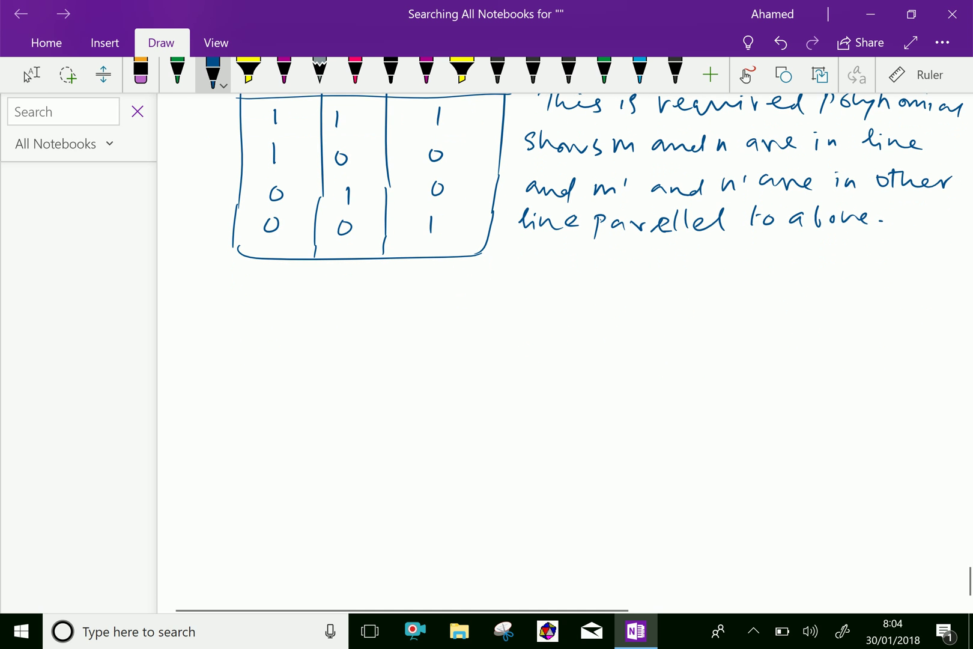
# - Draw the upper m–n and lower m' branches below the table, joined on the right
pyautogui.click(31, 74)
pyautogui.click(213, 74)
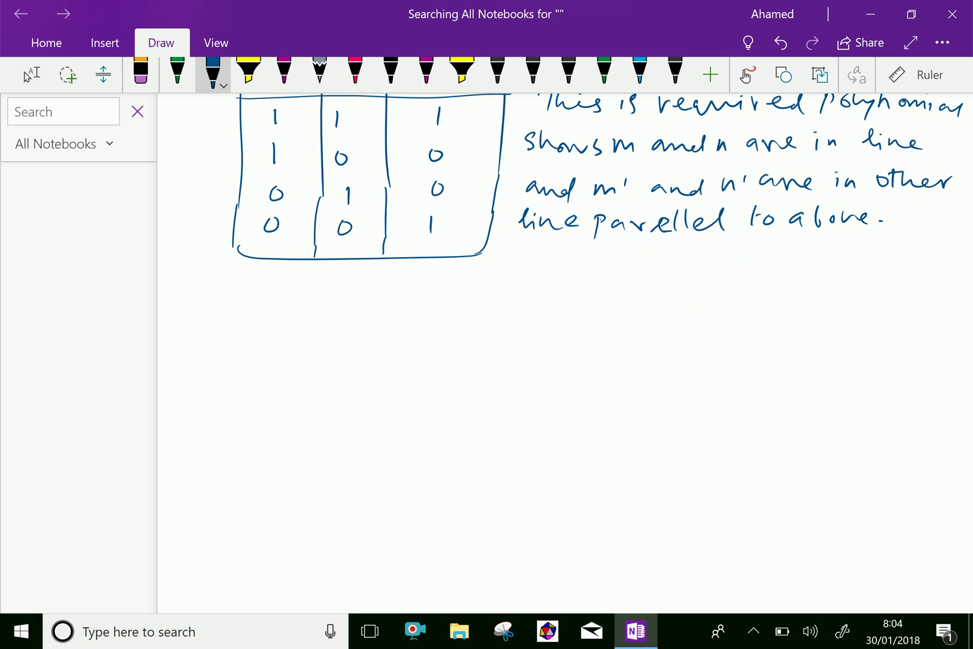
pyautogui.moveTo(291, 344)
pyautogui.mouseDown()
pyautogui.moveTo(367, 341)
pyautogui.moveTo(392, 317)
pyautogui.moveTo(610, 310)
pyautogui.mouseUp()
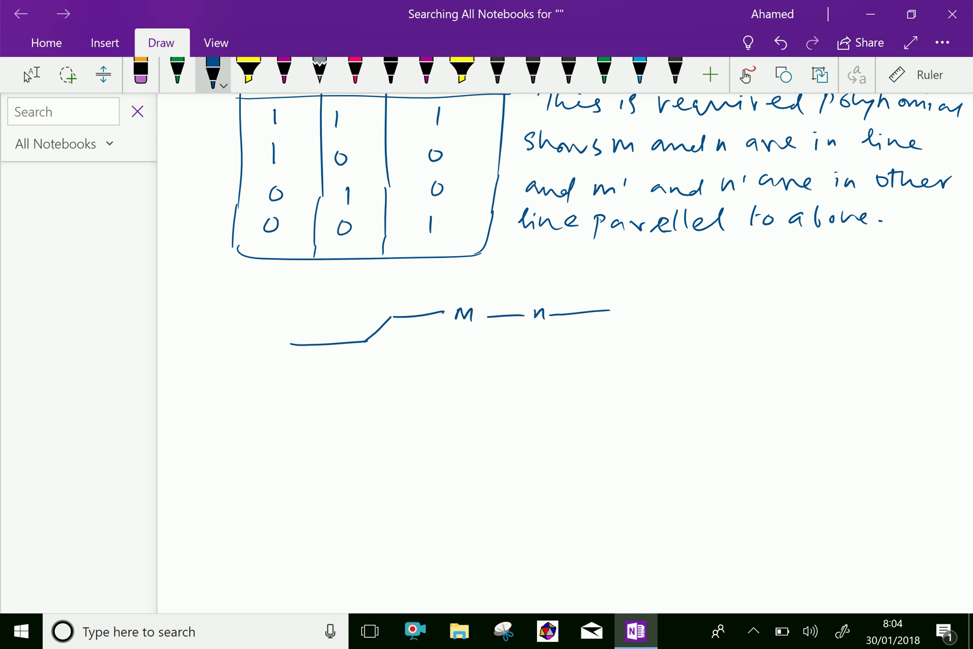
pyautogui.moveTo(366, 342)
pyautogui.mouseDown()
pyautogui.moveTo(418, 372)
pyautogui.moveTo(469, 376)
pyautogui.mouseUp()
pyautogui.moveTo(478, 360)
pyautogui.mouseDown()
pyautogui.moveTo(475, 370)
pyautogui.moveTo(608, 365)
pyautogui.mouseUp()
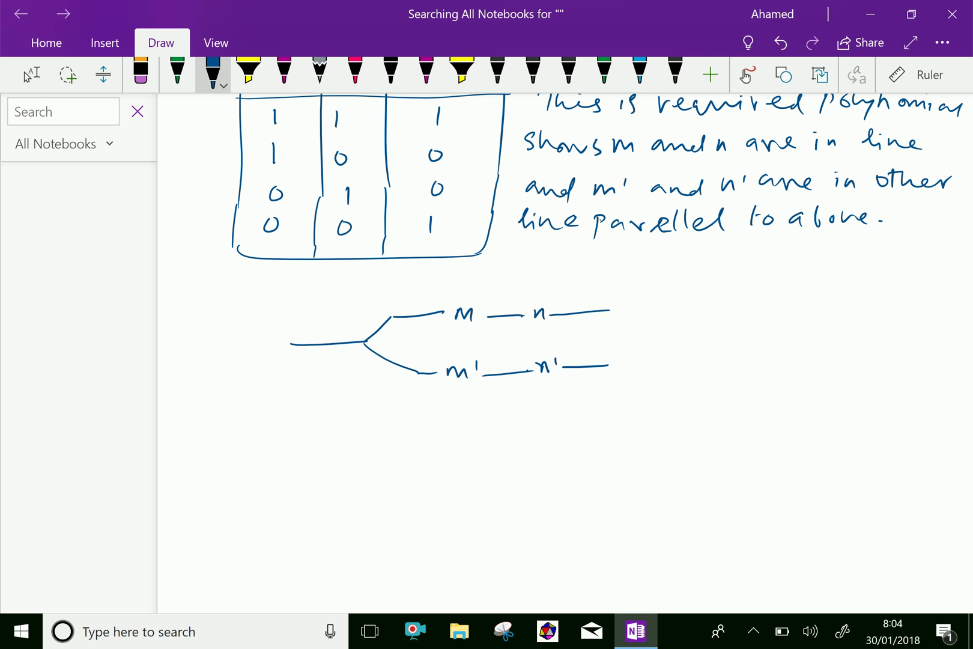
pyautogui.moveTo(608, 310); pyautogui.dragTo(660, 325)
pyautogui.moveTo(605, 367)
pyautogui.mouseDown()
pyautogui.moveTo(660, 327)
pyautogui.moveTo(715, 325)
pyautogui.mouseUp()
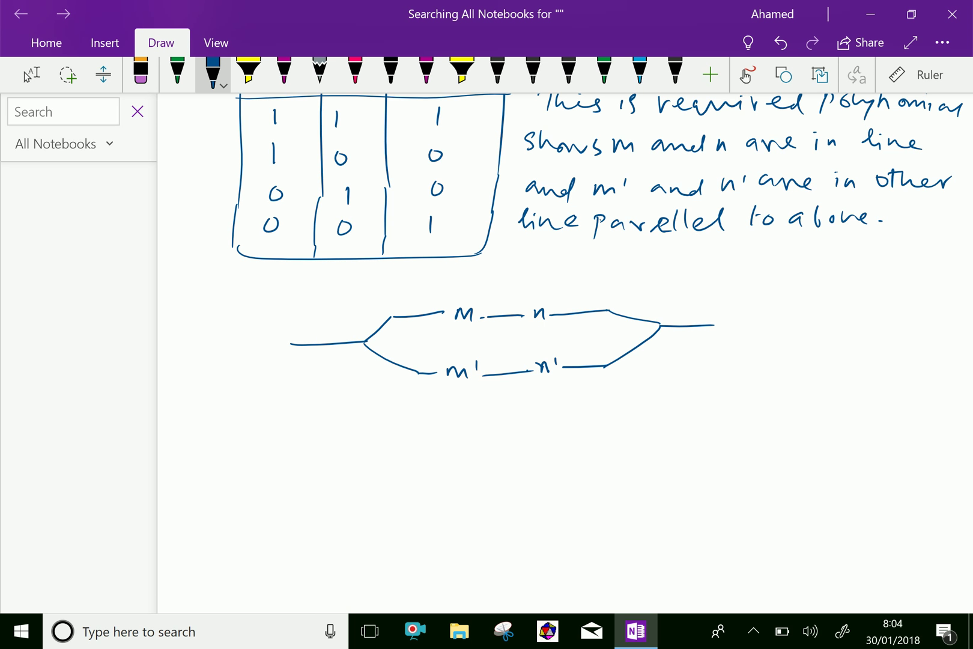
# - Draw the return wire with a battery and bulb to close the circuit
pyautogui.moveTo(289, 346)
pyautogui.mouseDown()
pyautogui.moveTo(290, 422)
pyautogui.moveTo(368, 421)
pyautogui.moveTo(371, 446)
pyautogui.moveTo(406, 418)
pyautogui.moveTo(525, 408)
pyautogui.mouseUp()
pyautogui.moveTo(456, 397)
pyautogui.mouseDown()
pyautogui.moveTo(493, 431)
pyautogui.moveTo(524, 396)
pyautogui.moveTo(453, 396)
pyautogui.mouseUp()
pyautogui.moveTo(515, 413); pyautogui.dragTo(691, 405)
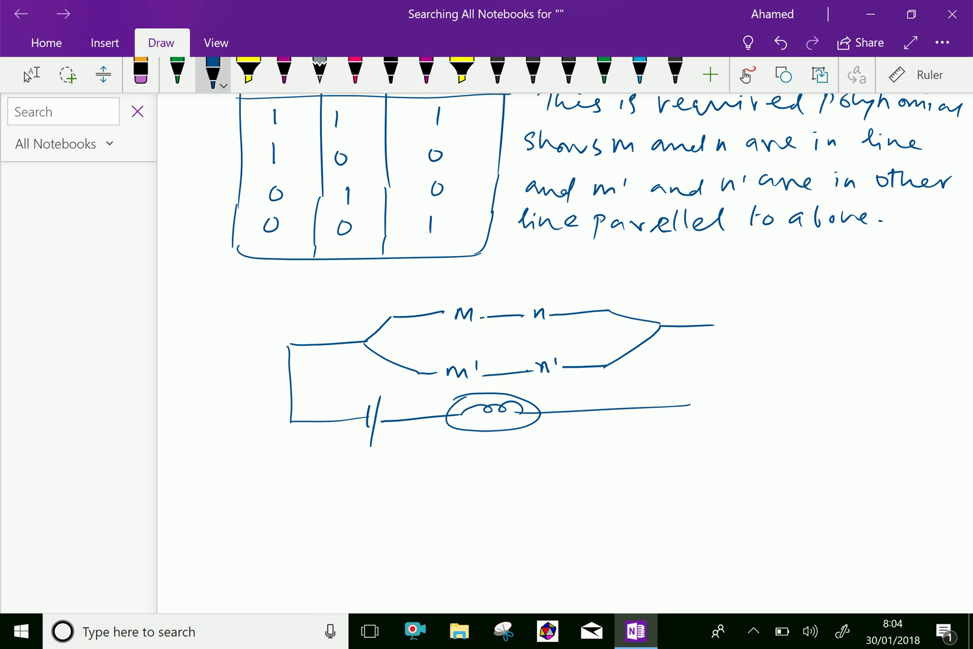
pyautogui.moveTo(717, 326)
pyautogui.mouseDown()
pyautogui.moveTo(708, 401)
pyautogui.moveTo(686, 407)
pyautogui.mouseUp()
pyautogui.scroll(-3, 486, 304)
# - Handwrite (m+n')·(n+m') = under the circuit in blue ink
pyautogui.click(31, 74)
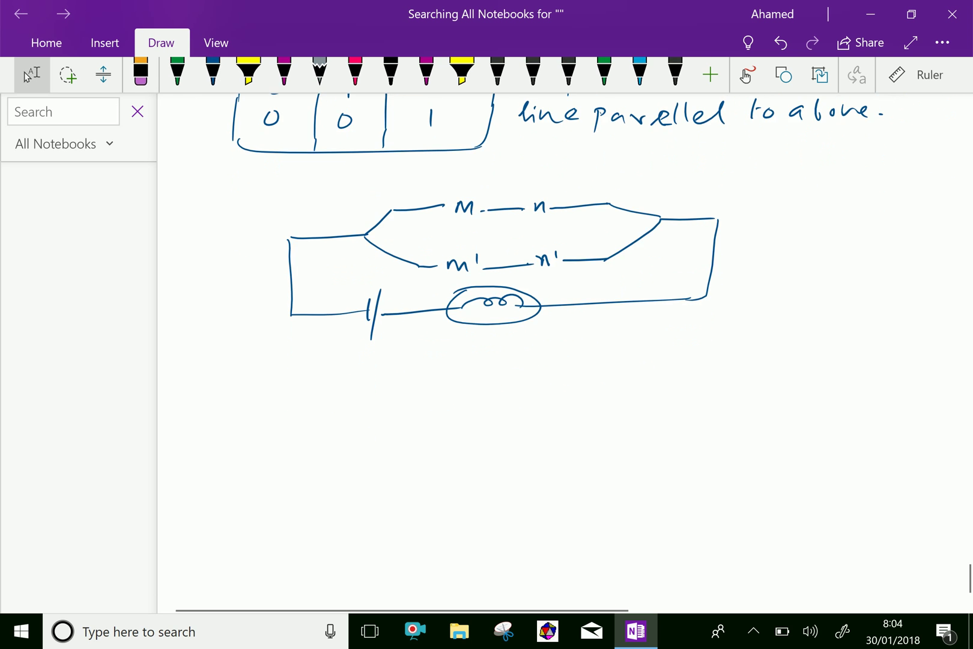
pyautogui.click(213, 75)
pyautogui.moveTo(272, 370)
pyautogui.mouseDown()
pyautogui.moveTo(275, 380)
pyautogui.moveTo(322, 376)
pyautogui.moveTo(313, 386)
pyautogui.mouseUp()
pyautogui.click(306, 376)
pyautogui.moveTo(327, 372)
pyautogui.mouseDown()
pyautogui.moveTo(338, 383)
pyautogui.moveTo(347, 372)
pyautogui.moveTo(354, 385)
pyautogui.mouseUp()
pyautogui.moveTo(266, 354); pyautogui.dragTo(256, 386)
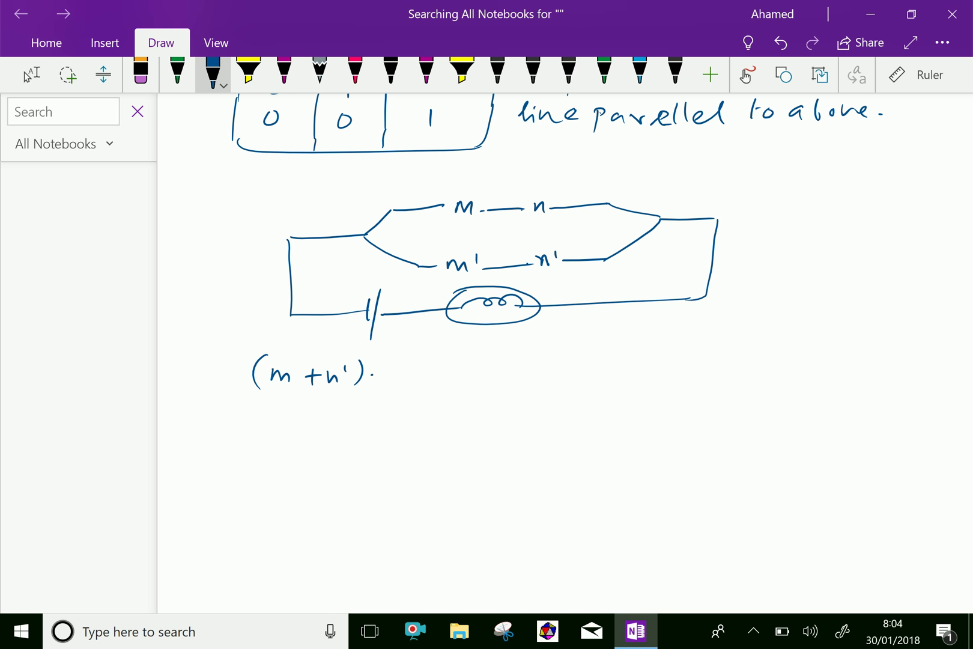
pyautogui.moveTo(389, 360)
pyautogui.mouseDown()
pyautogui.moveTo(383, 386)
pyautogui.moveTo(435, 371)
pyautogui.mouseUp()
pyautogui.moveTo(429, 365)
pyautogui.mouseDown()
pyautogui.moveTo(429, 380)
pyautogui.moveTo(477, 383)
pyautogui.mouseUp()
pyautogui.moveTo(490, 366); pyautogui.dragTo(598, 367)
# - Write out the expansion terms, including +mm', +n' and the final n'm' term
pyautogui.moveTo(590, 360)
pyautogui.mouseDown()
pyautogui.moveTo(590, 374)
pyautogui.moveTo(648, 372)
pyautogui.mouseUp()
pyautogui.moveTo(655, 360); pyautogui.dragTo(679, 368)
pyautogui.moveTo(673, 359)
pyautogui.mouseDown()
pyautogui.moveTo(672, 374)
pyautogui.moveTo(700, 374)
pyautogui.moveTo(705, 362)
pyautogui.moveTo(724, 376)
pyautogui.mouseUp()
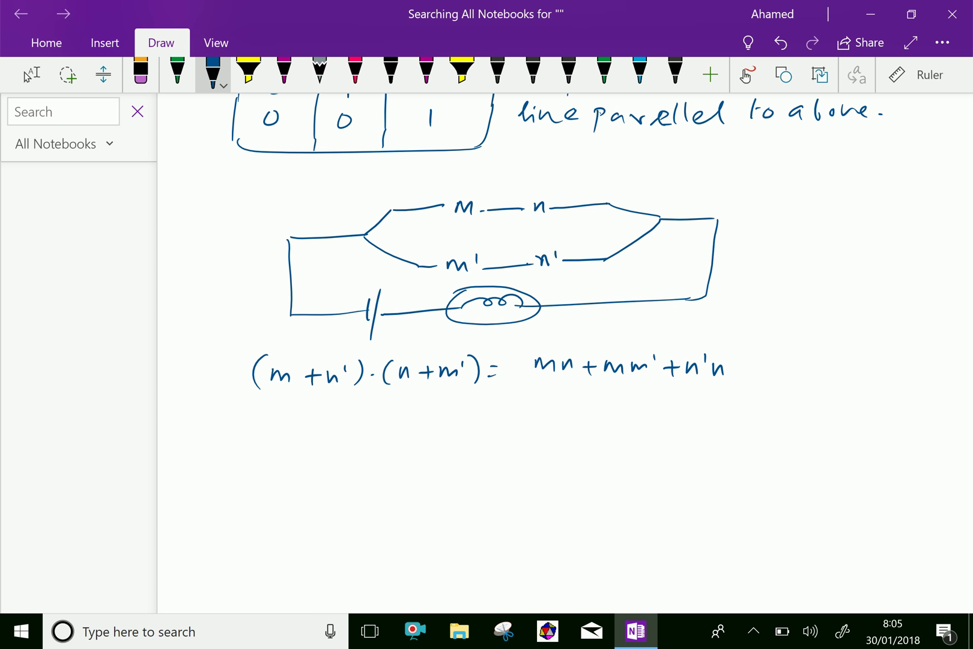
pyautogui.moveTo(733, 368)
pyautogui.mouseDown()
pyautogui.moveTo(752, 367)
pyautogui.moveTo(742, 377)
pyautogui.moveTo(765, 362)
pyautogui.moveTo(773, 371)
pyautogui.mouseUp()
pyautogui.moveTo(781, 352)
pyautogui.mouseDown()
pyautogui.moveTo(779, 361)
pyautogui.moveTo(808, 370)
pyautogui.mouseUp()
pyautogui.scroll(-1, 487, 304)
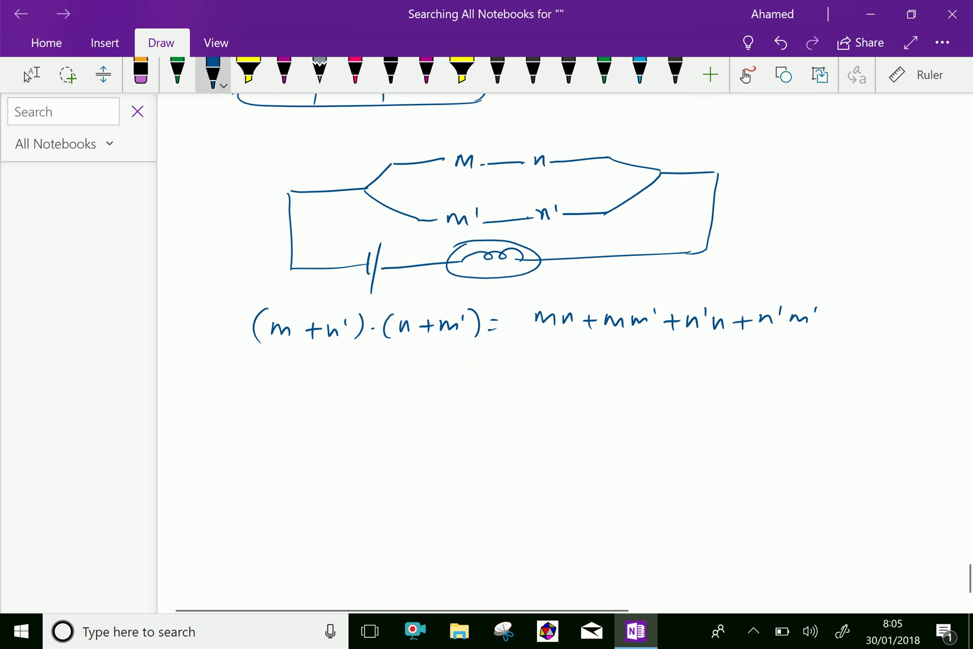
pyautogui.moveTo(475, 363); pyautogui.dragTo(487, 364)
pyautogui.moveTo(478, 369); pyautogui.dragTo(488, 370)
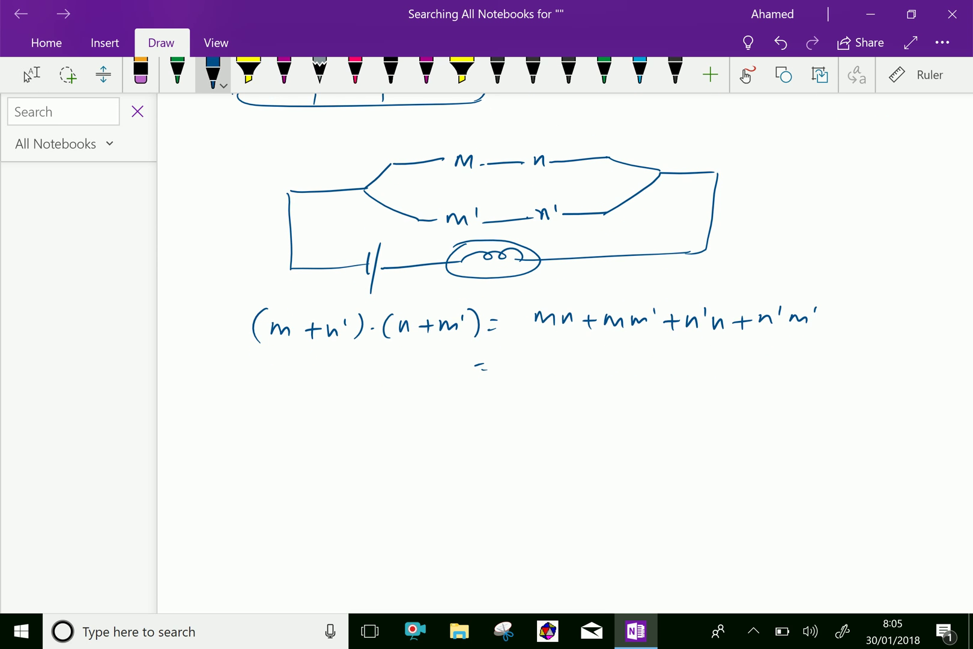
# - Write the simplified result mn + n'm' and begin the side note 'm.m' ='
pyautogui.moveTo(531, 355)
pyautogui.mouseDown()
pyautogui.moveTo(532, 366)
pyautogui.moveTo(548, 367)
pyautogui.mouseUp()
pyautogui.moveTo(553, 367)
pyautogui.mouseDown()
pyautogui.moveTo(561, 357)
pyautogui.moveTo(564, 368)
pyautogui.moveTo(596, 360)
pyautogui.mouseUp()
pyautogui.moveTo(587, 353)
pyautogui.mouseDown()
pyautogui.moveTo(587, 366)
pyautogui.moveTo(614, 368)
pyautogui.moveTo(620, 356)
pyautogui.moveTo(649, 364)
pyautogui.mouseUp()
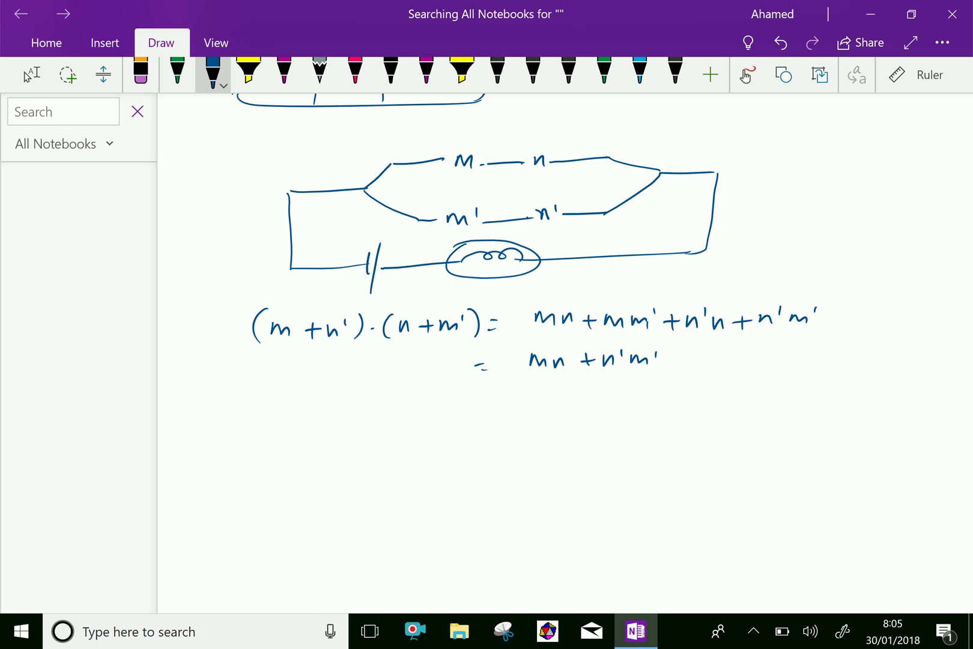
pyautogui.moveTo(738, 345)
pyautogui.mouseDown()
pyautogui.moveTo(730, 376)
pyautogui.moveTo(754, 363)
pyautogui.moveTo(840, 370)
pyautogui.moveTo(843, 360)
pyautogui.mouseUp()
pyautogui.click(829, 360)
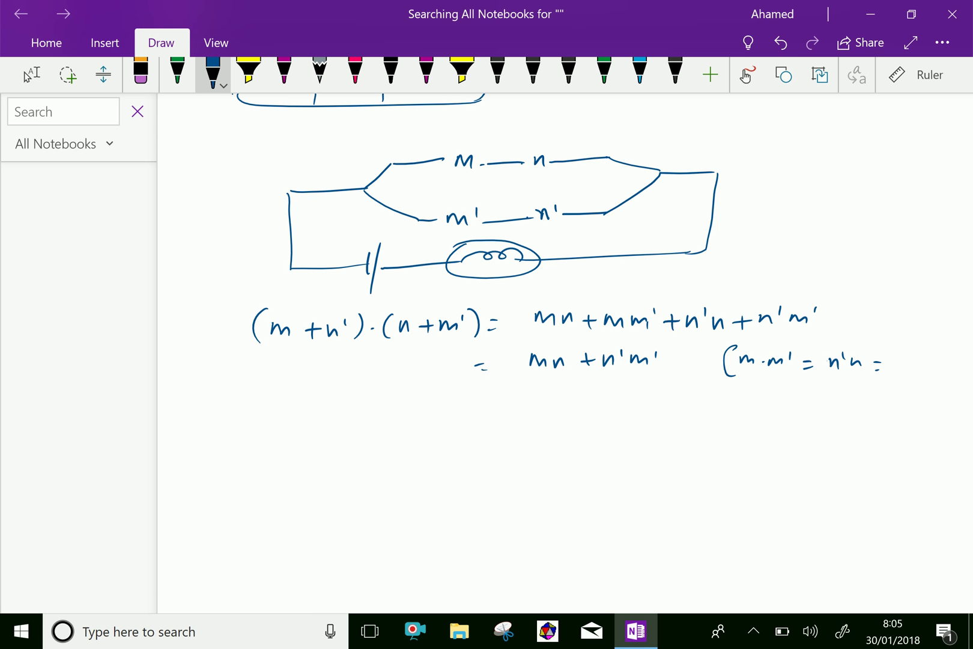